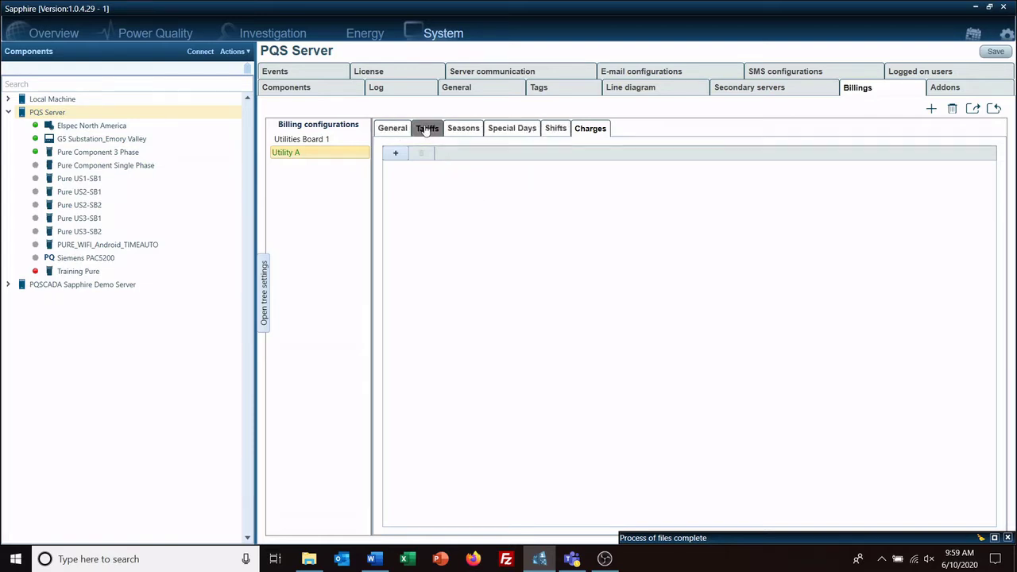
# Rename the KWH Rate tariff to KWH Rate_Peak
pyautogui.click(425, 128)
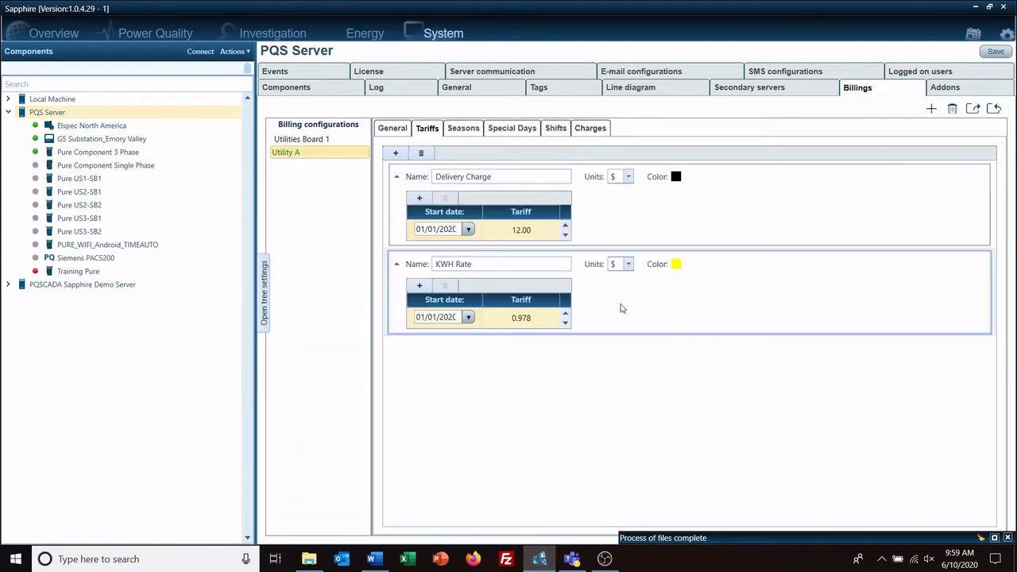
pyautogui.click(488, 266)
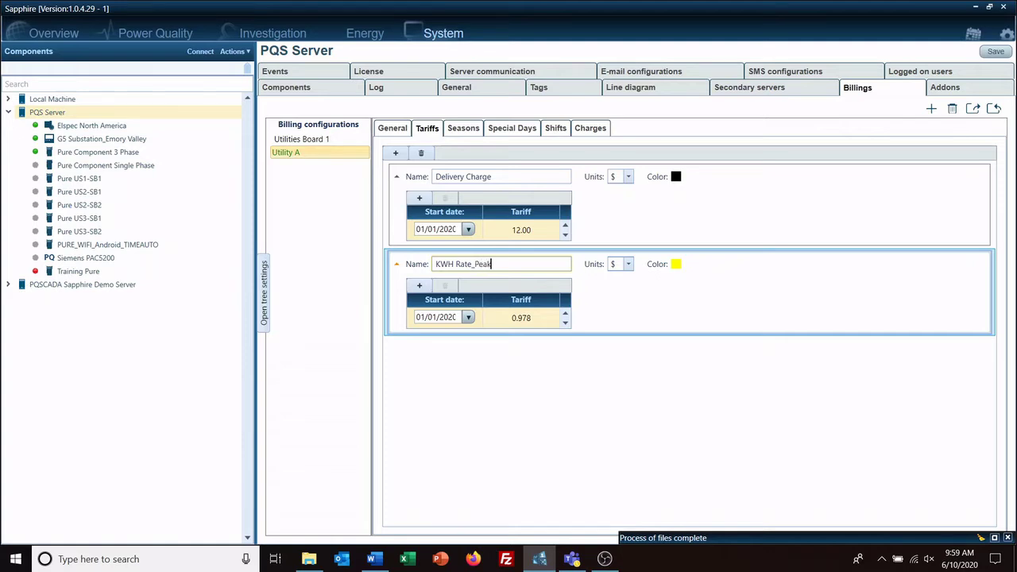
pyautogui.click(618, 315)
# Add a new Utility A tariff and start naming it Off-Peak
pyautogui.click(395, 152)
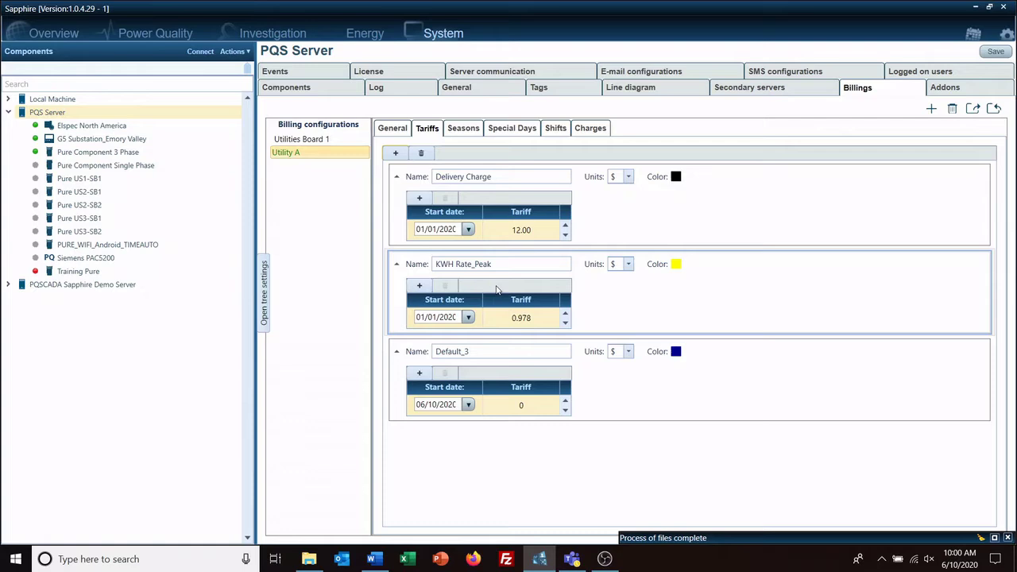
pyautogui.click(472, 350)
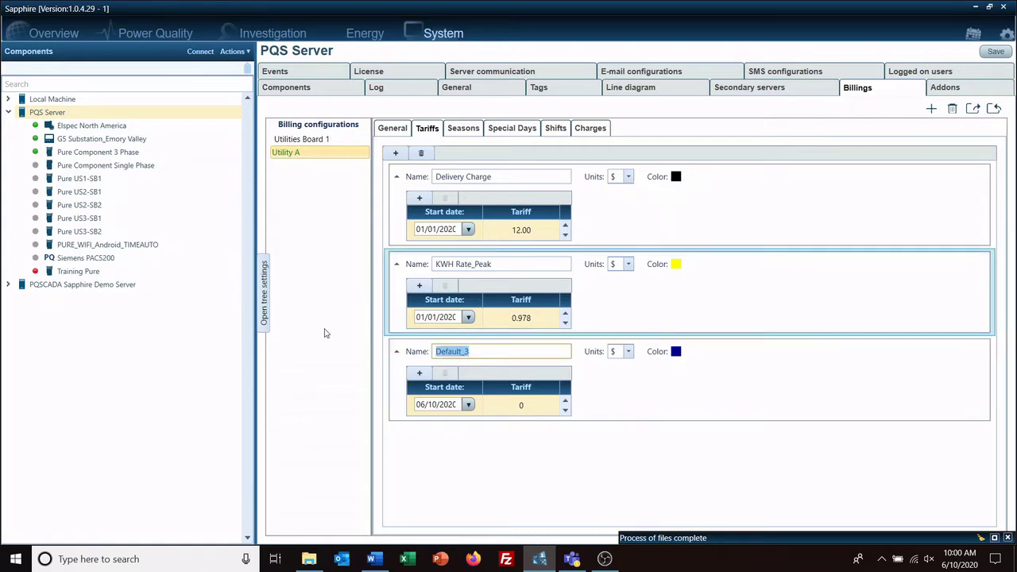
pyautogui.write('Off-Peak')
# Set the Off-Peak tariff's start date to 01/01/2020
pyautogui.click(468, 405)
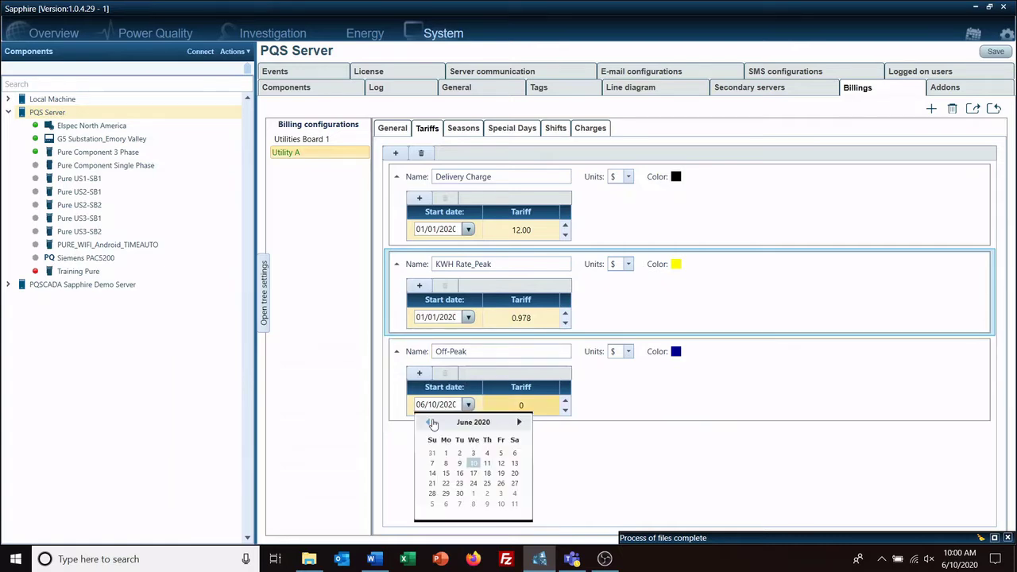
pyautogui.click(427, 422)
pyautogui.click(428, 422)
pyautogui.click(428, 422)
pyautogui.click(428, 421)
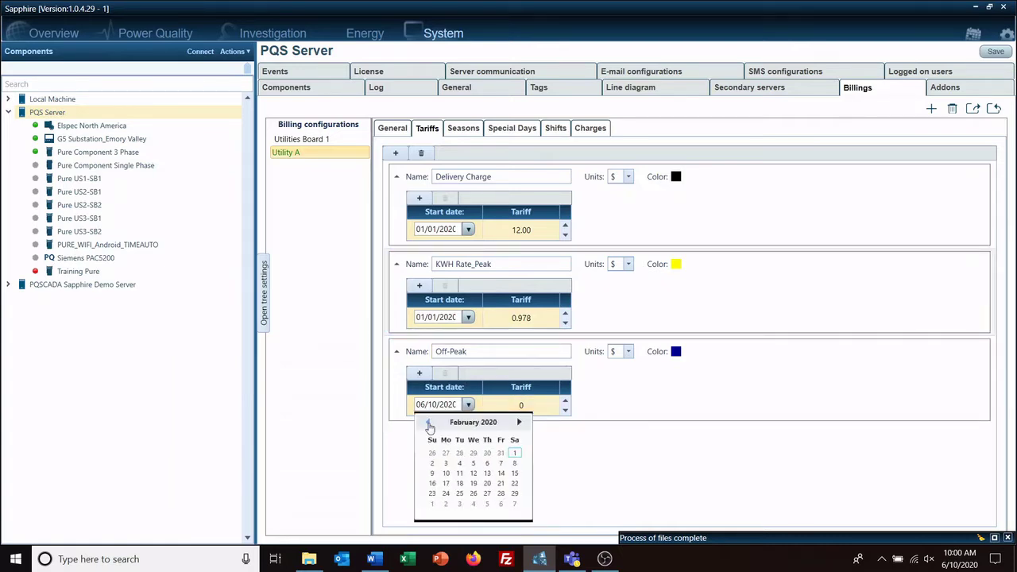
pyautogui.click(428, 422)
pyautogui.click(475, 454)
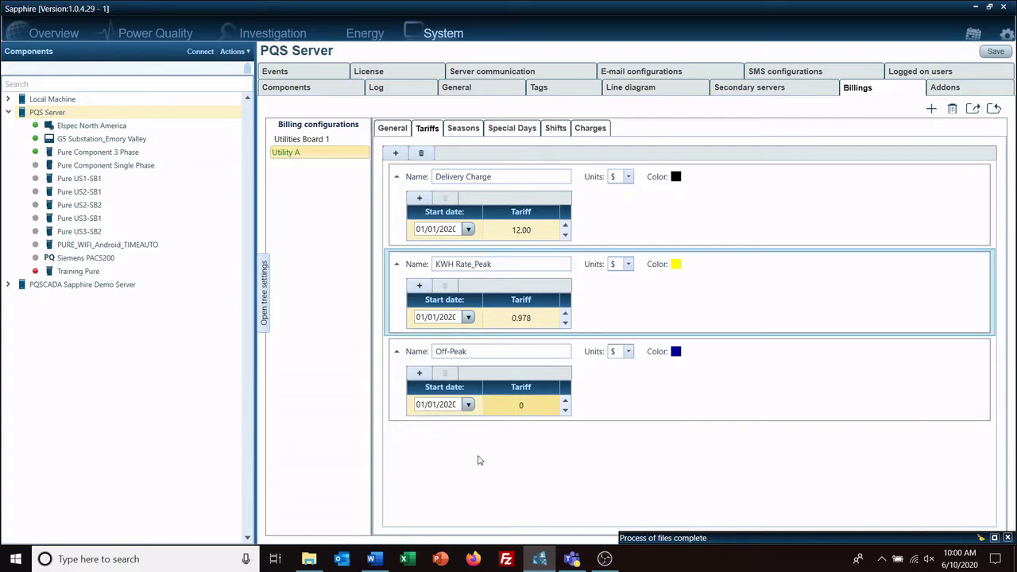
# Give Off-Peak a rate of 0.877 and the colour red
pyautogui.click(527, 405)
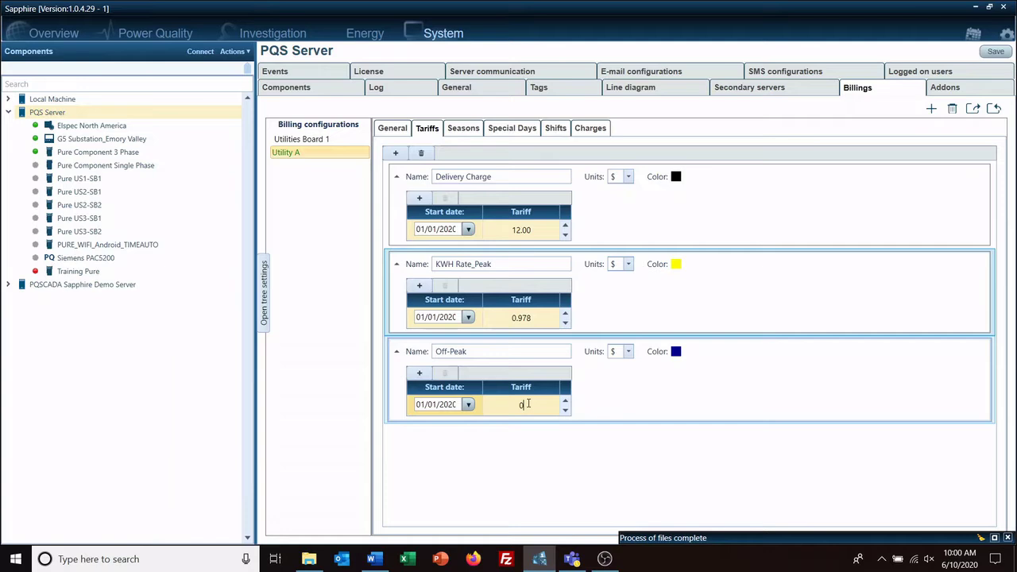
pyautogui.write('.877')
pyautogui.click(676, 352)
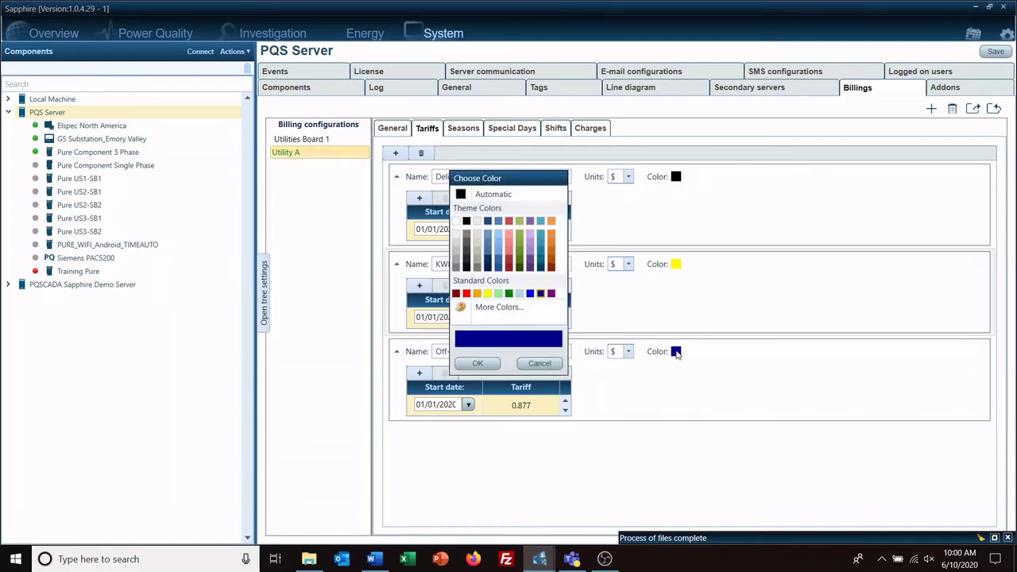
pyautogui.click(466, 294)
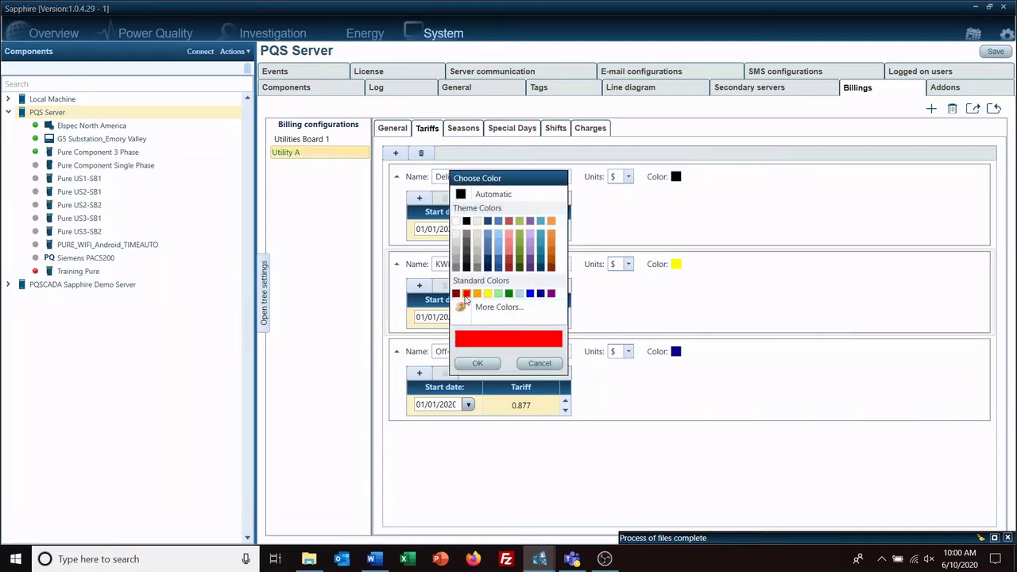
pyautogui.click(476, 363)
# Add a new Utility A charge named Delivery Fee
pyautogui.click(590, 128)
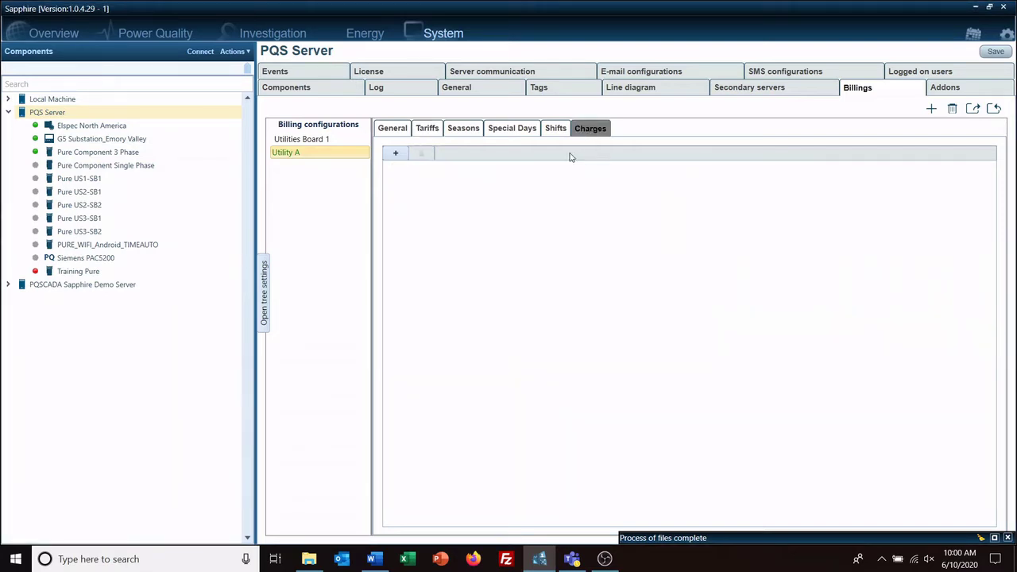
pyautogui.click(395, 154)
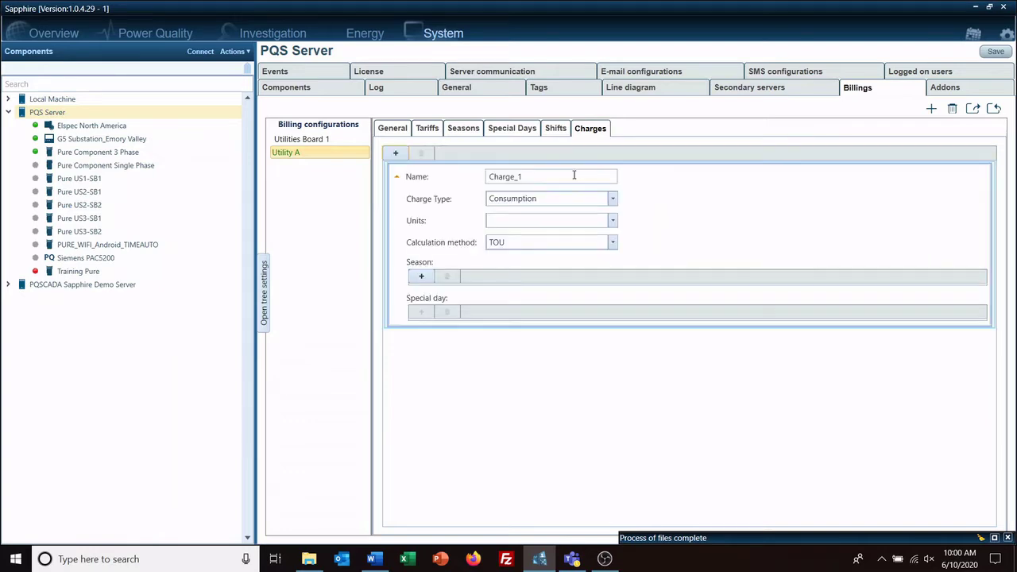
pyautogui.doubleClick(522, 175)
pyautogui.write('U')
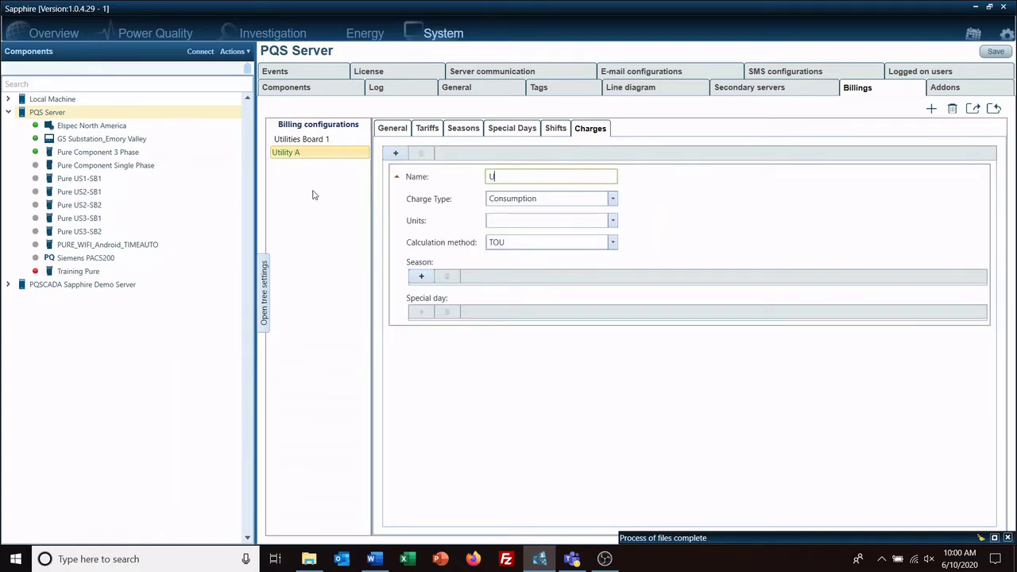
pyautogui.press('BackSpace')
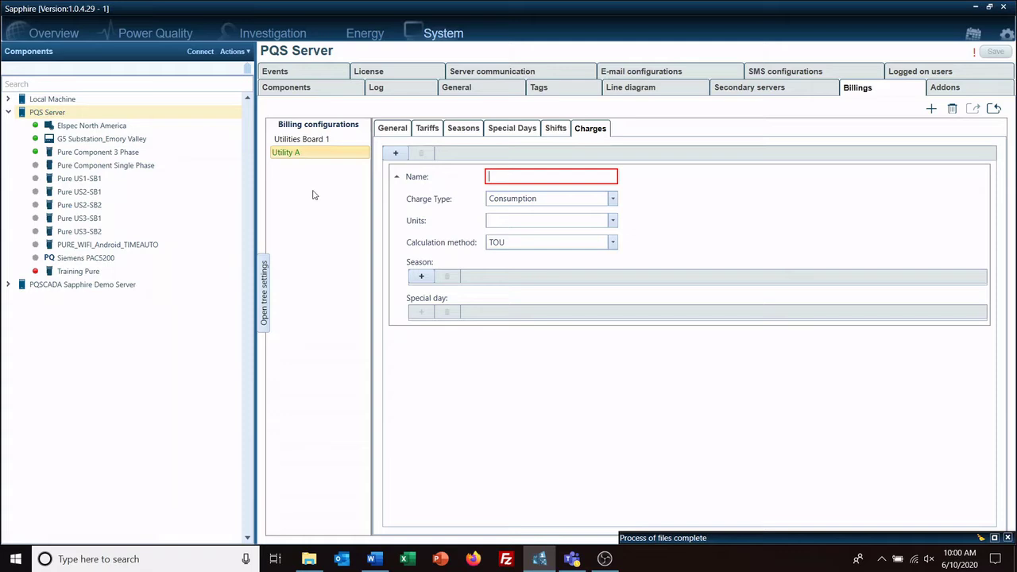
pyautogui.write('Delivery ')
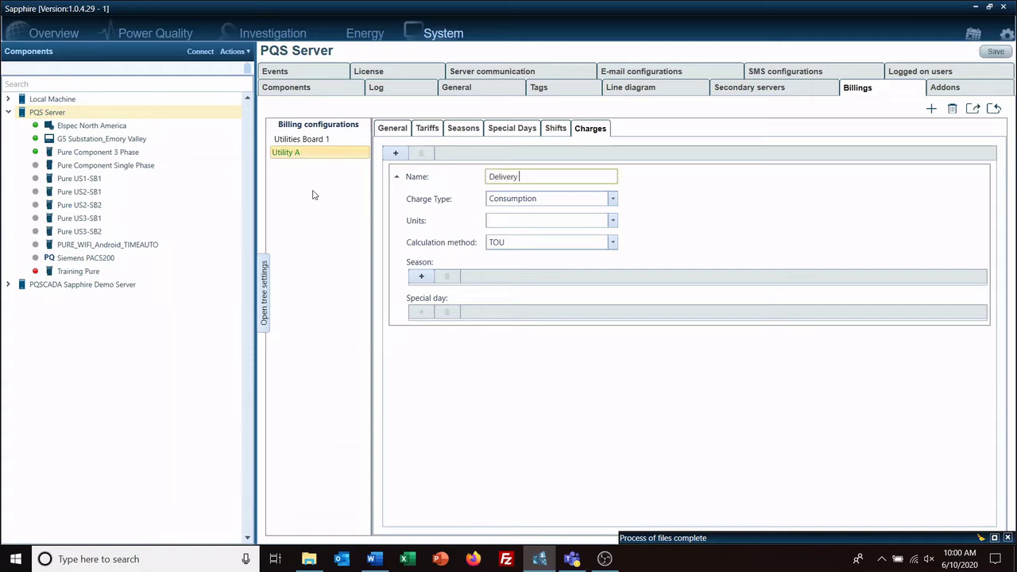
pyautogui.write('Fee')
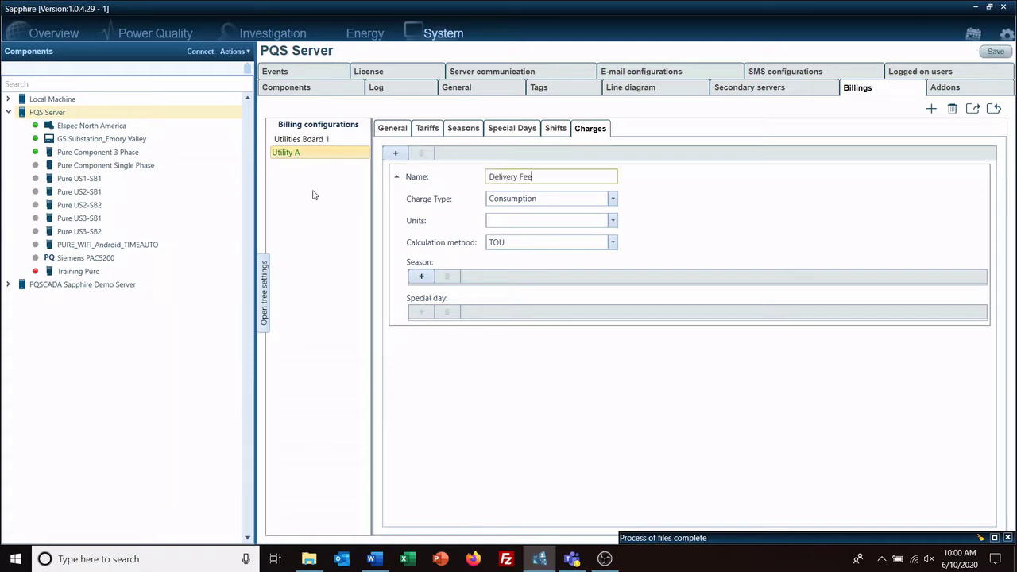
# Make Delivery Fee a Fix charge on the Delivery Charge tariff, calculated per Month
pyautogui.click(611, 199)
pyautogui.click(533, 240)
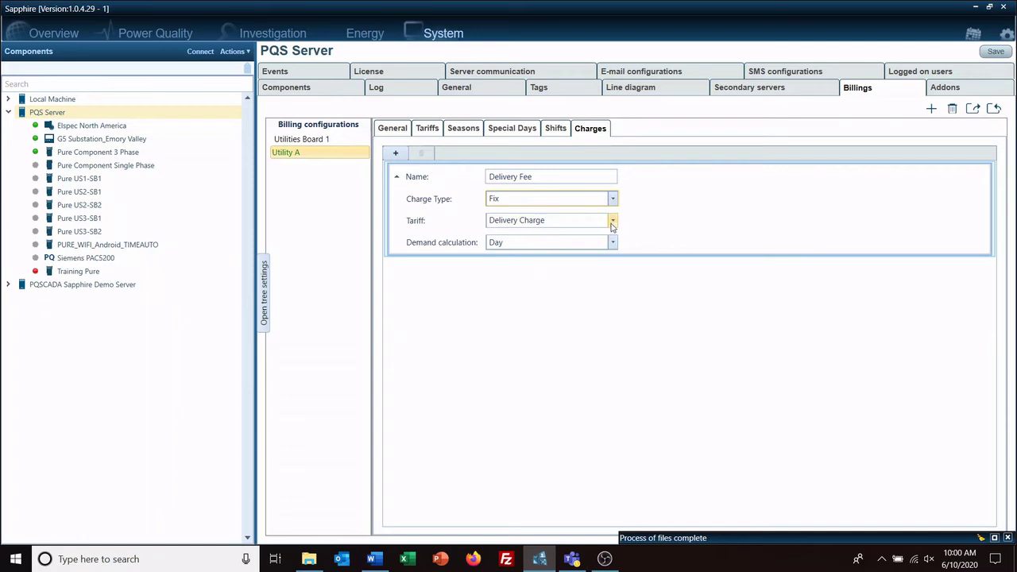
pyautogui.click(612, 223)
pyautogui.click(554, 239)
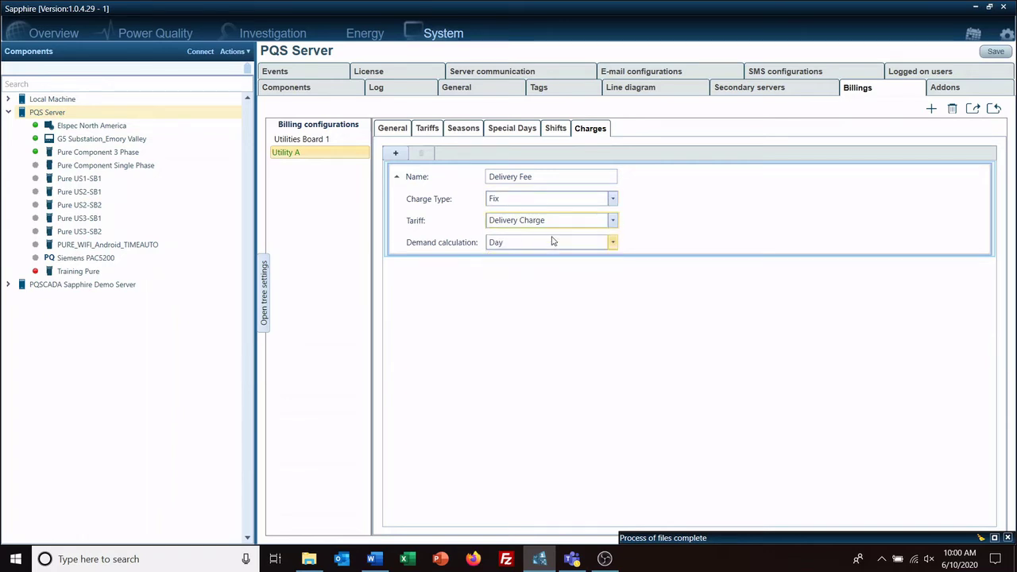
pyautogui.click(612, 243)
pyautogui.click(544, 273)
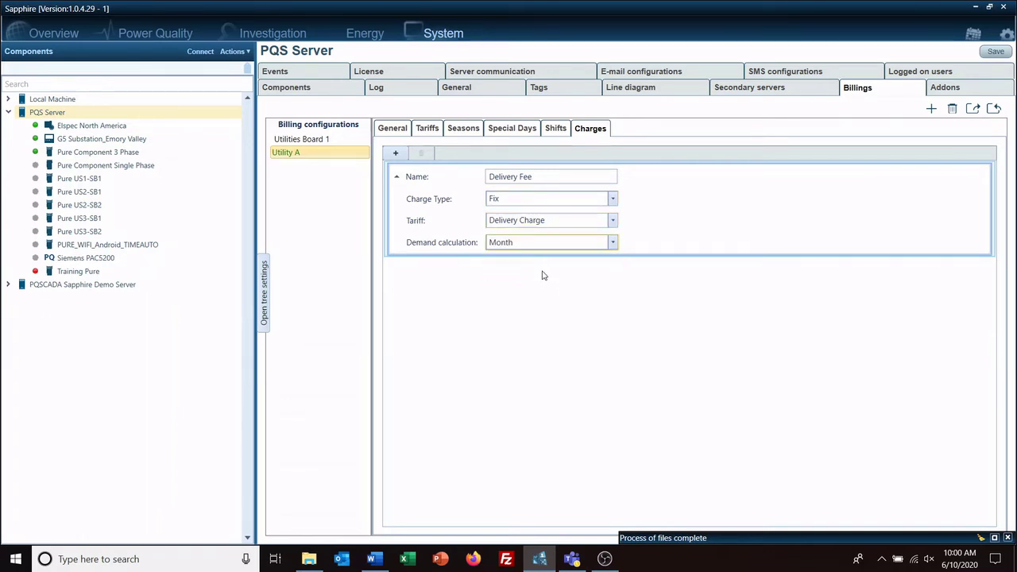
# Add a second charge named Consumption, measured in KWh with TOU calculation
pyautogui.click(397, 153)
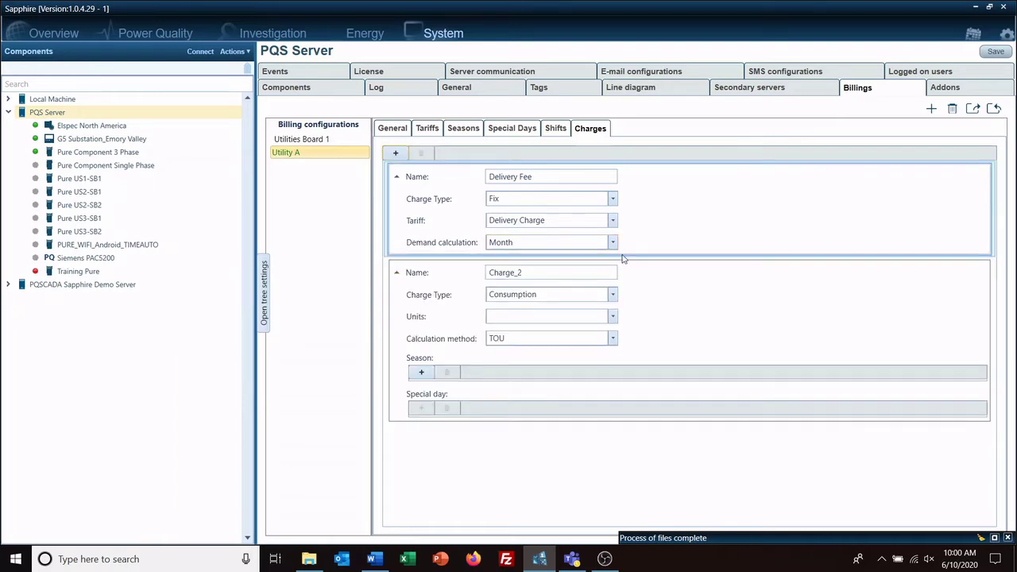
pyautogui.doubleClick(597, 273)
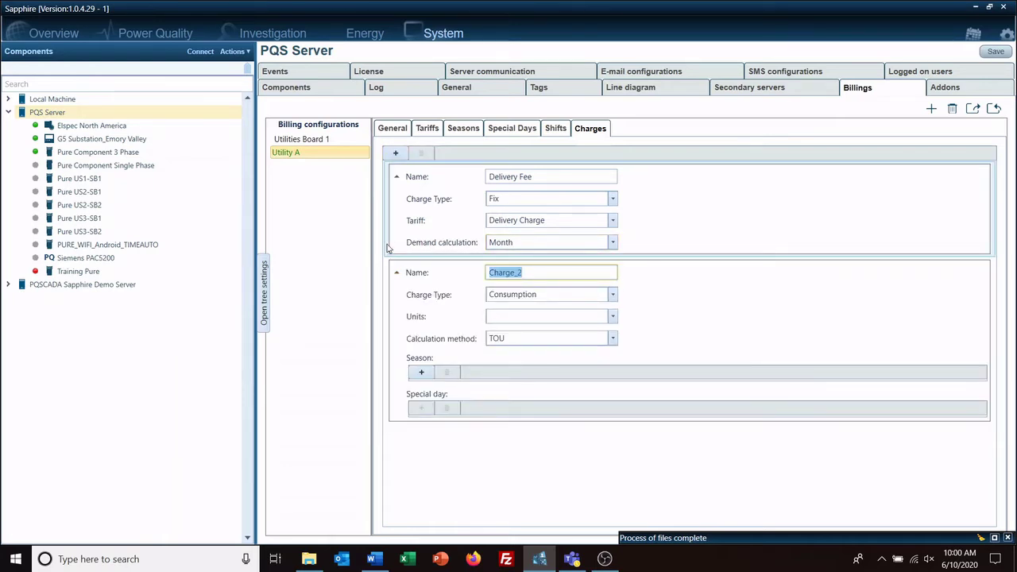
pyautogui.write('Consumption')
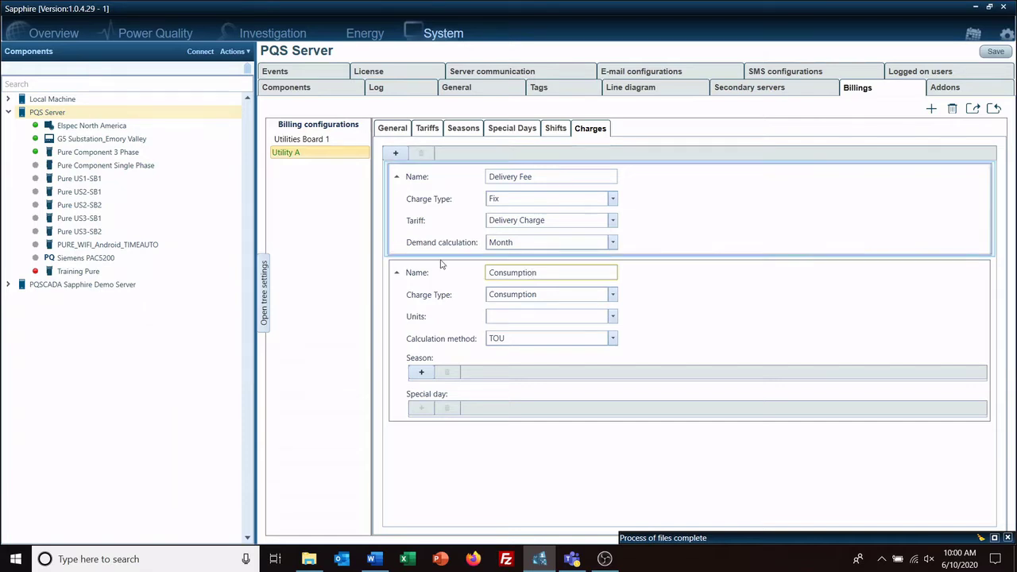
pyautogui.click(613, 316)
pyautogui.click(570, 334)
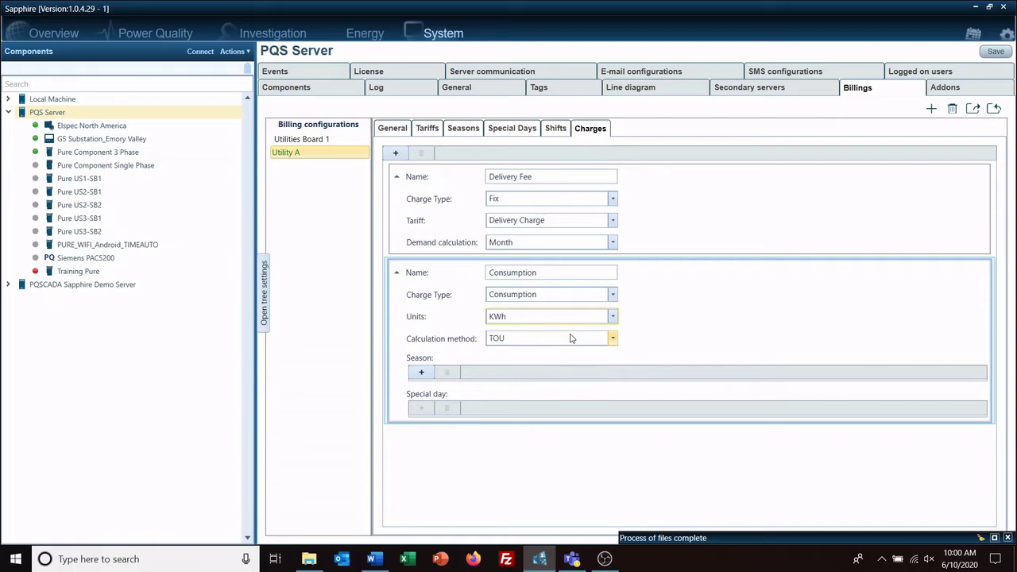
pyautogui.click(612, 340)
pyautogui.click(612, 340)
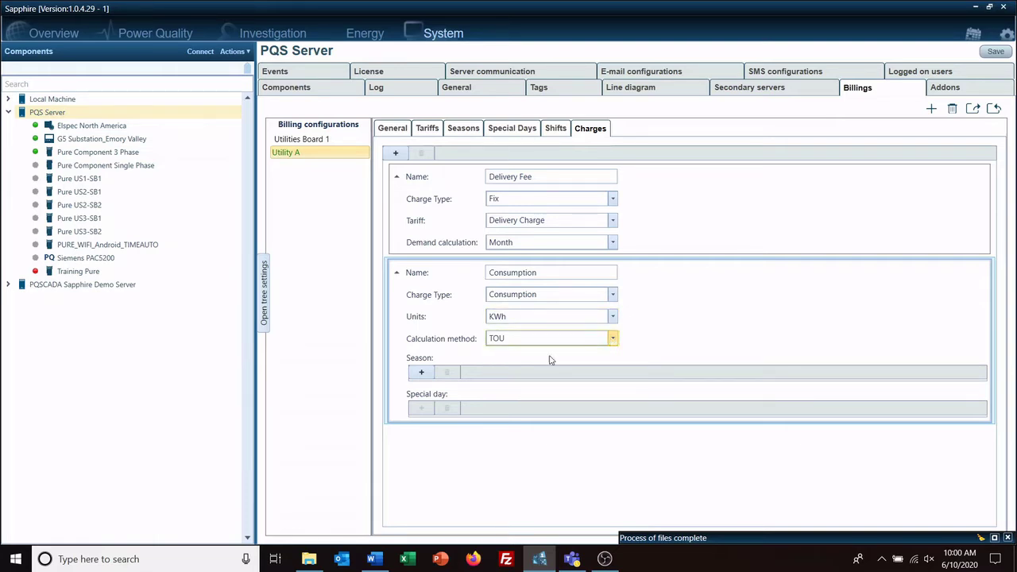
# Add a Summer season with All Days Identical and open its day structure
pyautogui.click(421, 372)
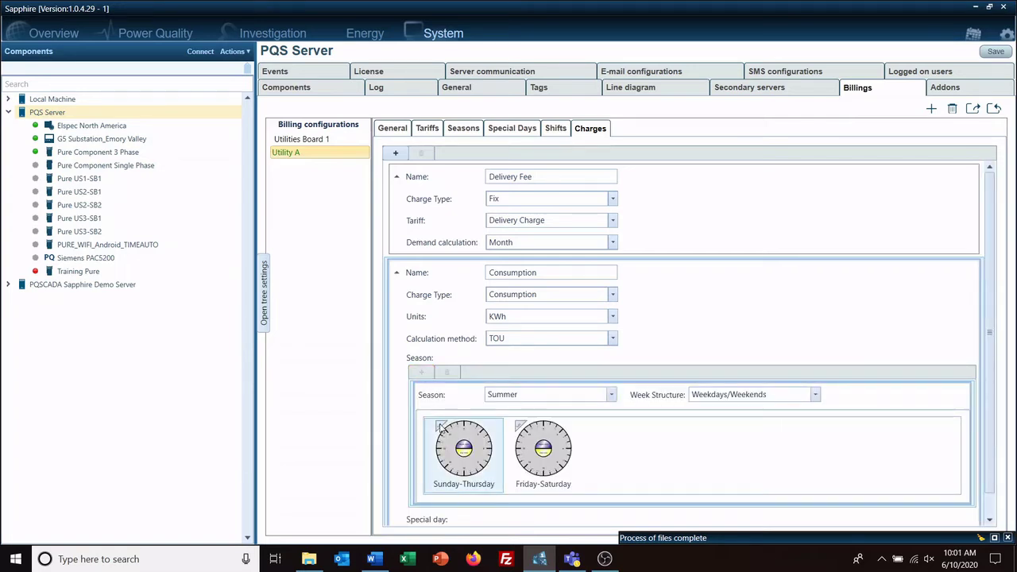
pyautogui.click(814, 394)
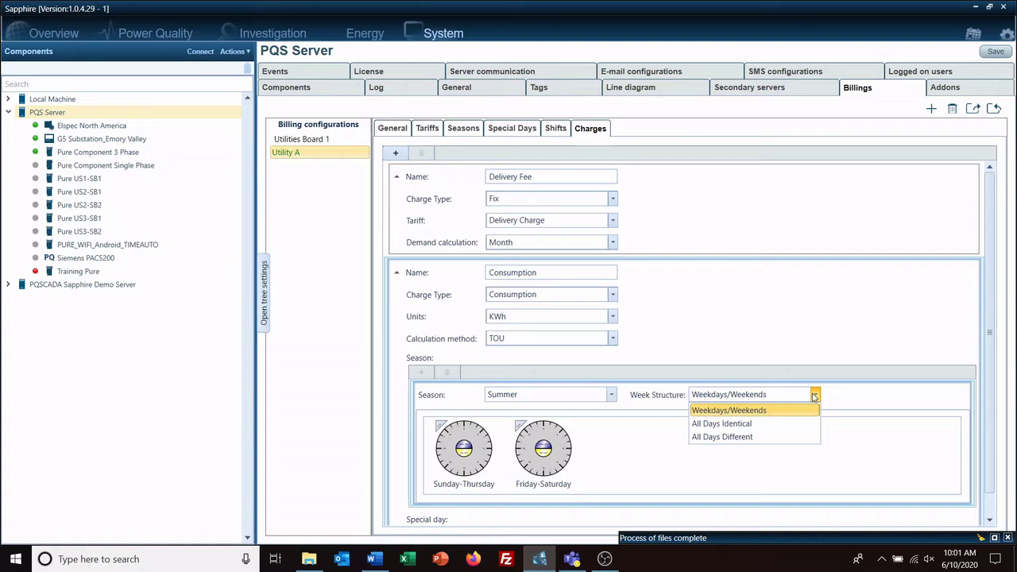
pyautogui.click(782, 423)
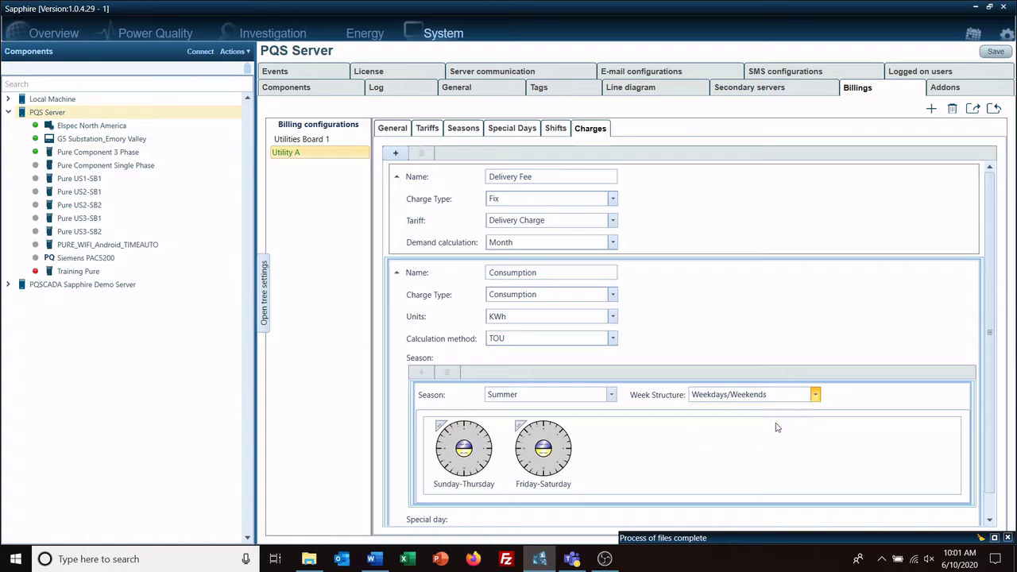
pyautogui.click(442, 428)
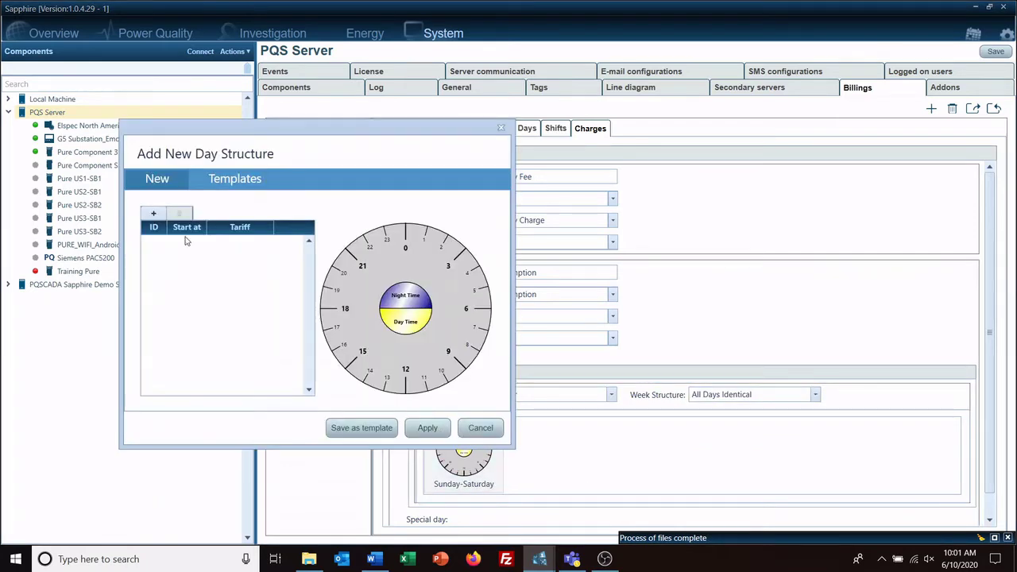
# Add the day's first period and assign it the Off-Peak tariff
pyautogui.click(153, 215)
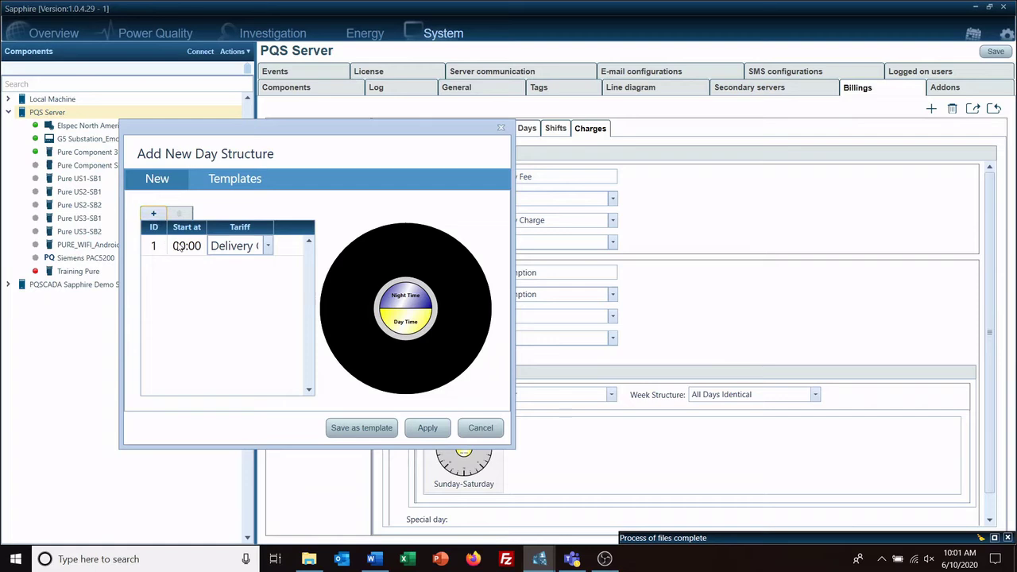
pyautogui.click(269, 247)
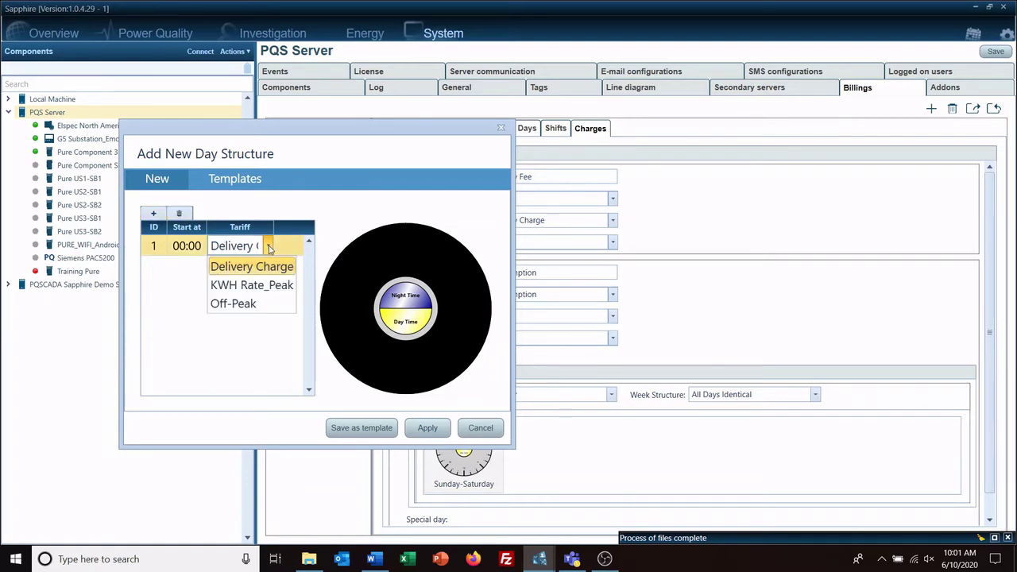
pyautogui.click(249, 303)
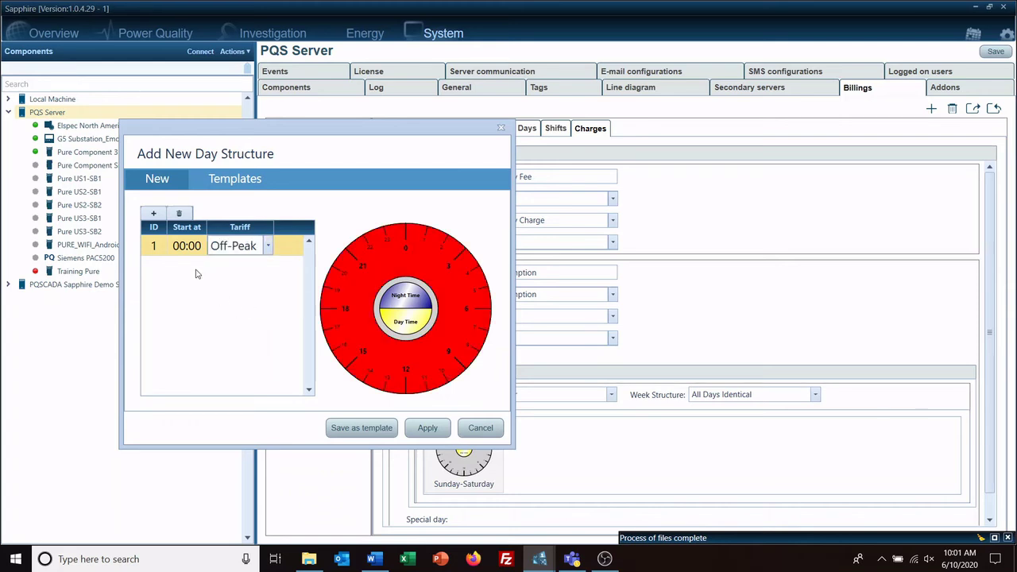
# Add a second period starting at 13:00 charged at KWH Rate_Peak
pyautogui.click(153, 213)
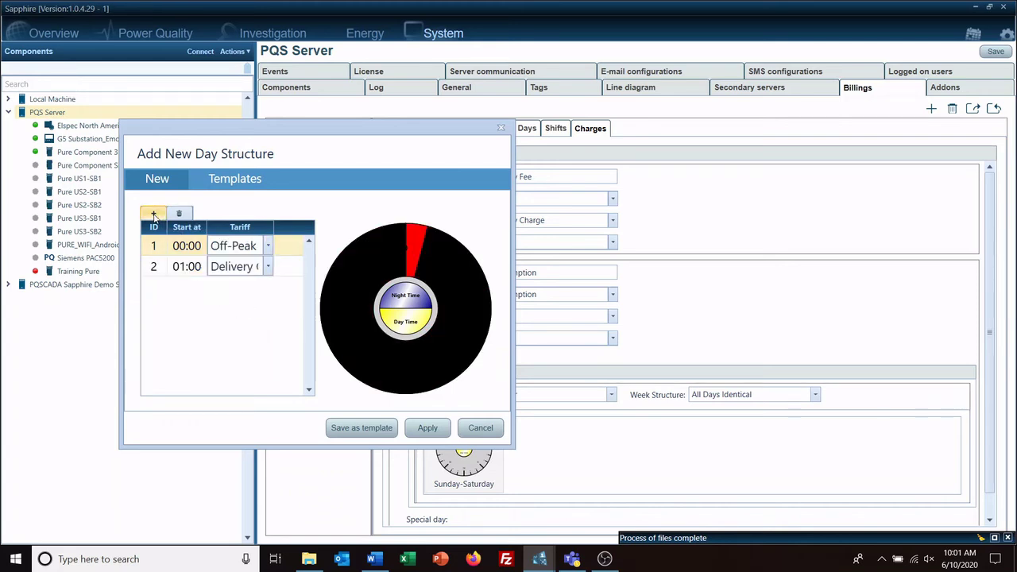
pyautogui.click(186, 267)
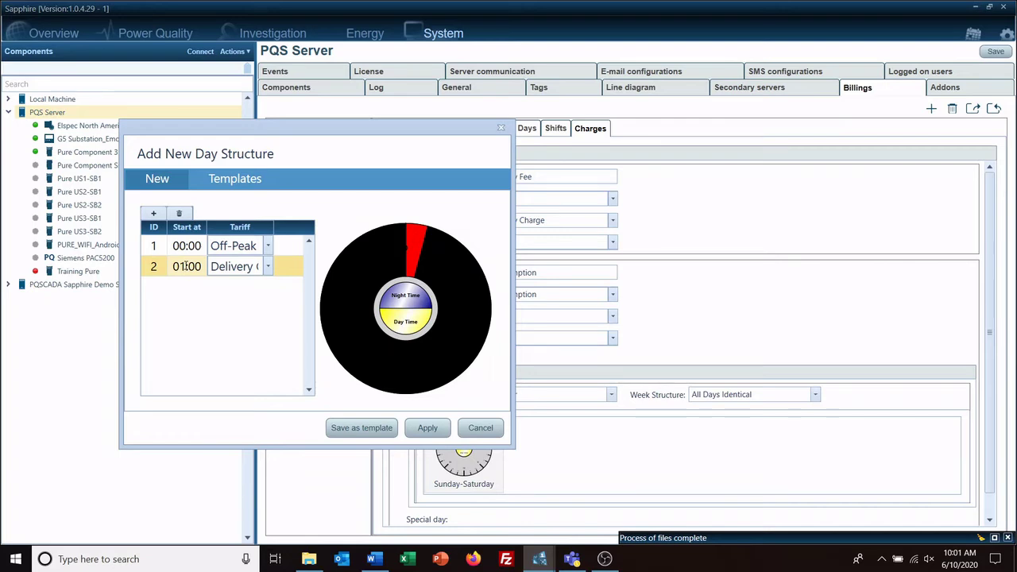
pyautogui.press('BackSpace')
pyautogui.press('BackSpace')
pyautogui.write('13')
pyautogui.click(269, 266)
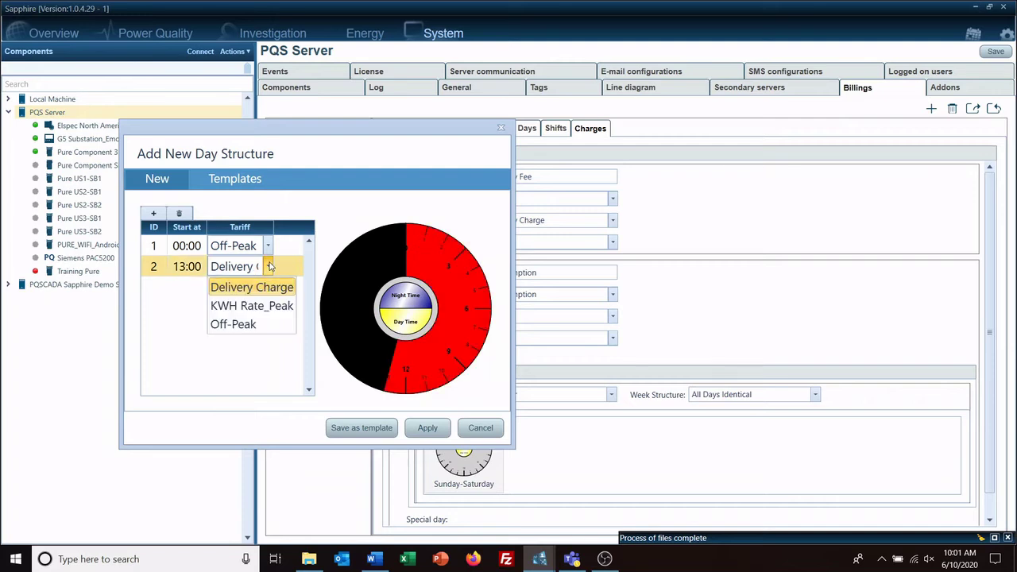
pyautogui.click(258, 307)
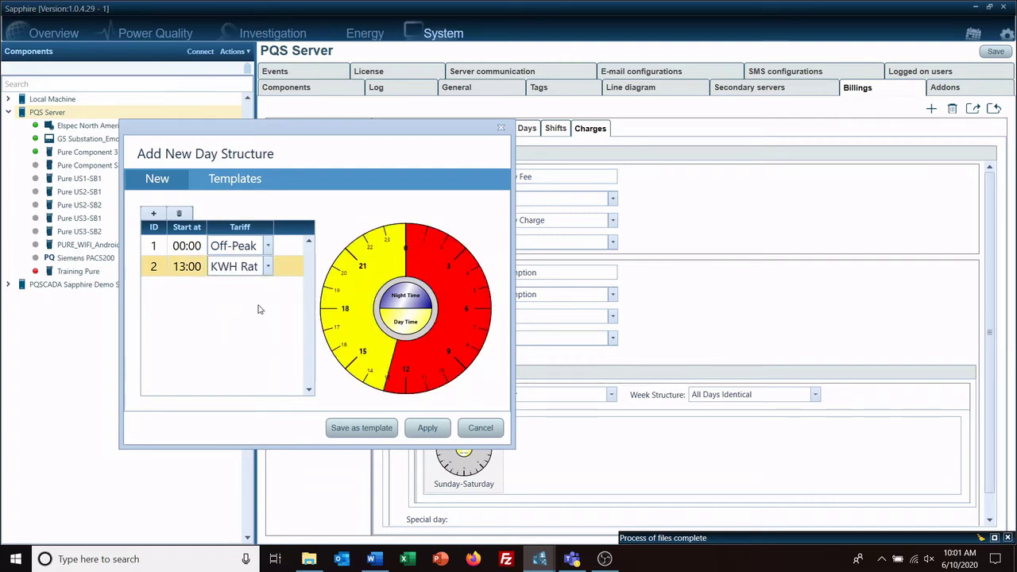
# Add a third period and clear the hour of its 01:00 start time
pyautogui.click(154, 213)
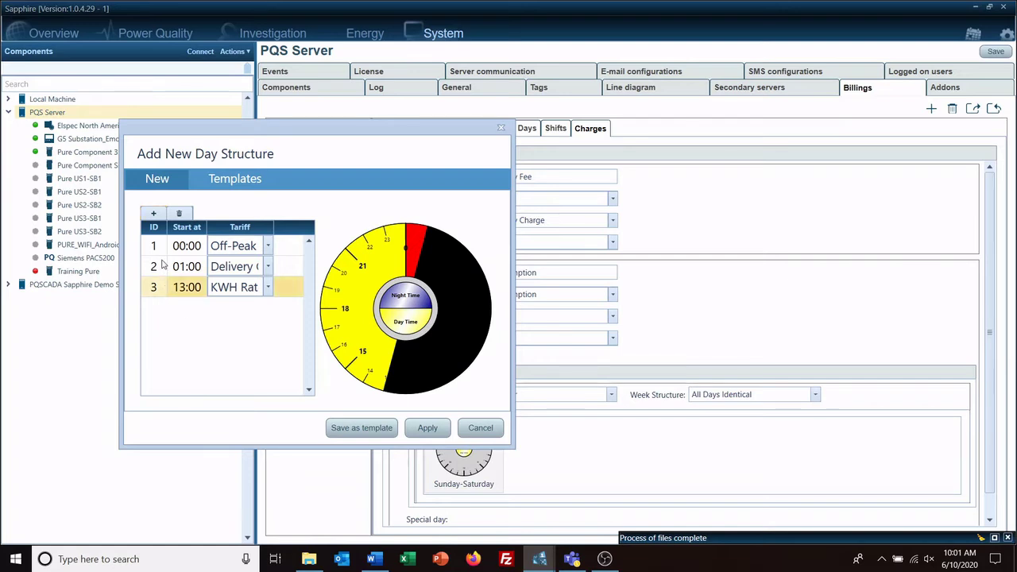
pyautogui.click(186, 268)
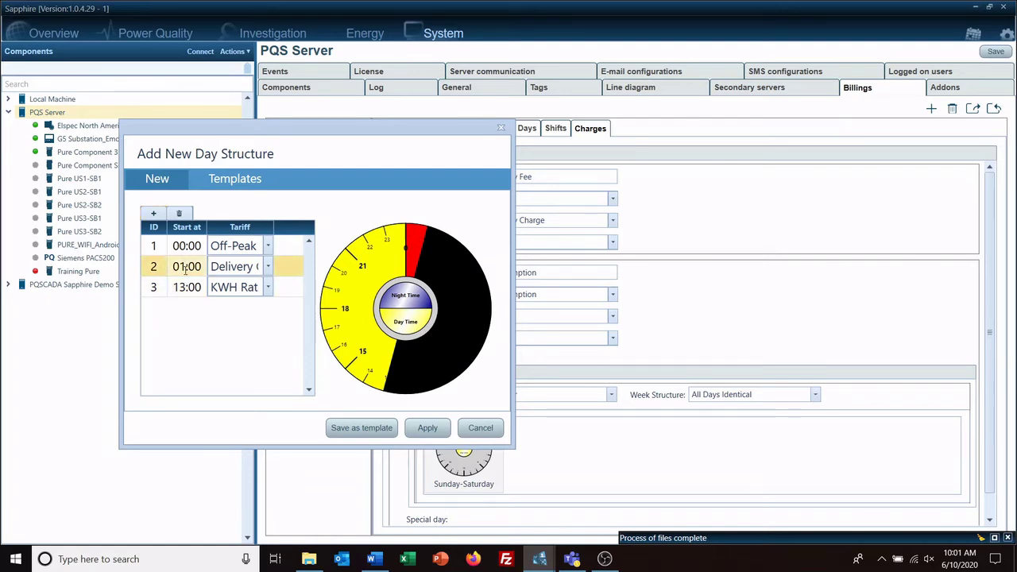
pyautogui.press('BackSpace')
pyautogui.press('BackSpace')
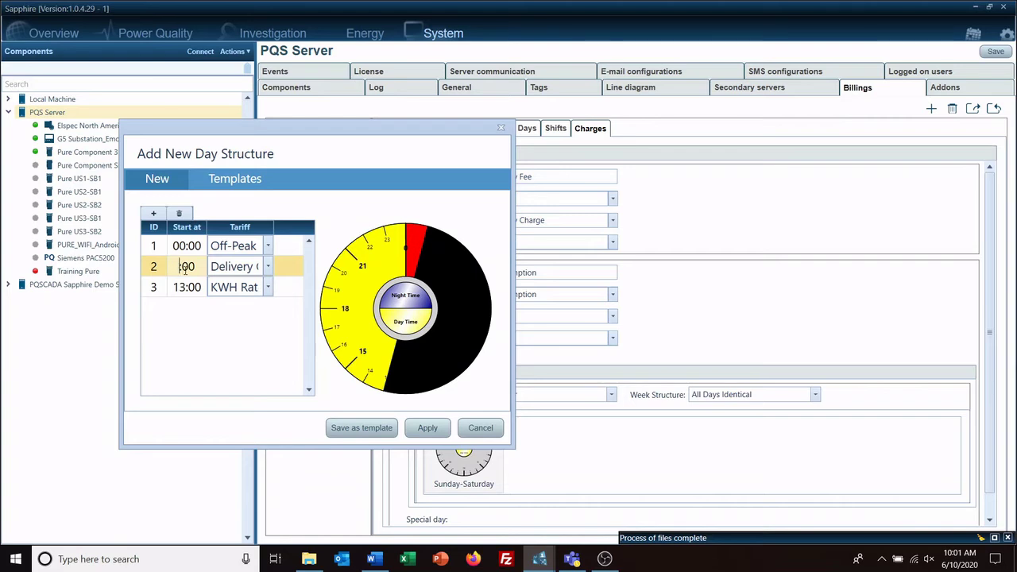
# Enter 13 as the third period's start hour and dismiss the duplicate-period warning
pyautogui.write('13')
pyautogui.click(269, 270)
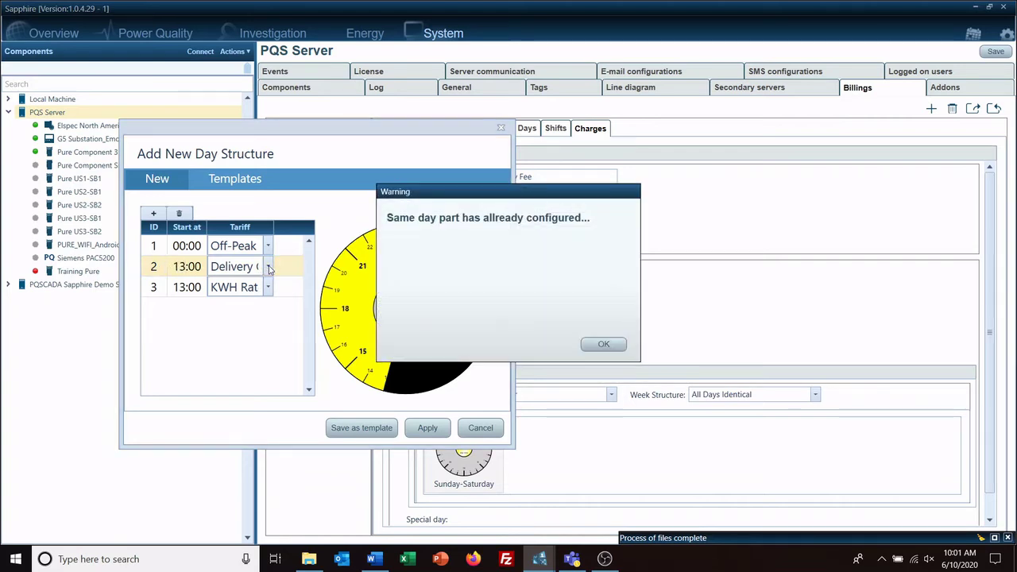
pyautogui.click(603, 343)
# Change the period start times to 18:00 and 15:00
pyautogui.click(198, 286)
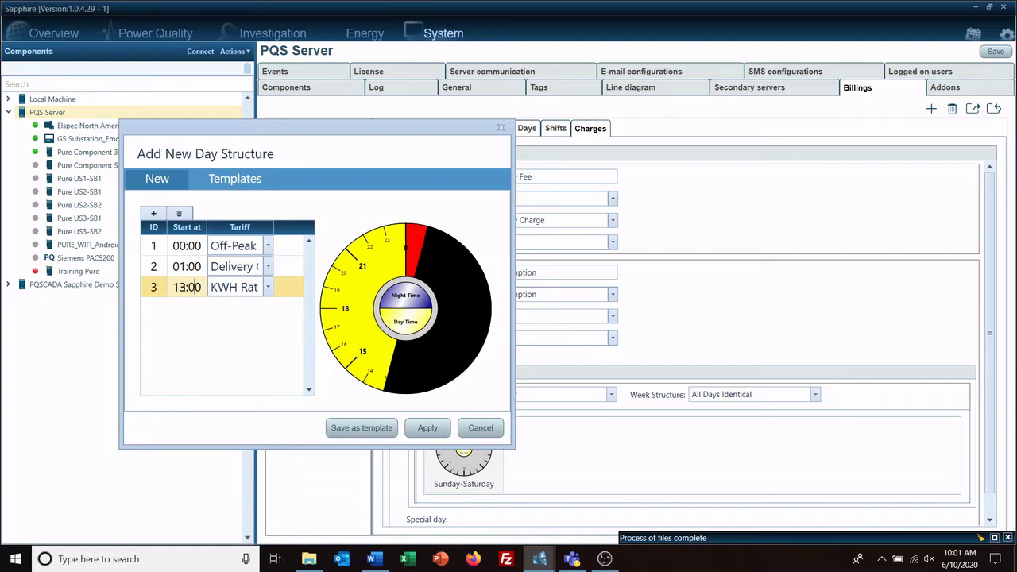
pyautogui.press('BackSpace')
pyautogui.write('8')
pyautogui.click(180, 267)
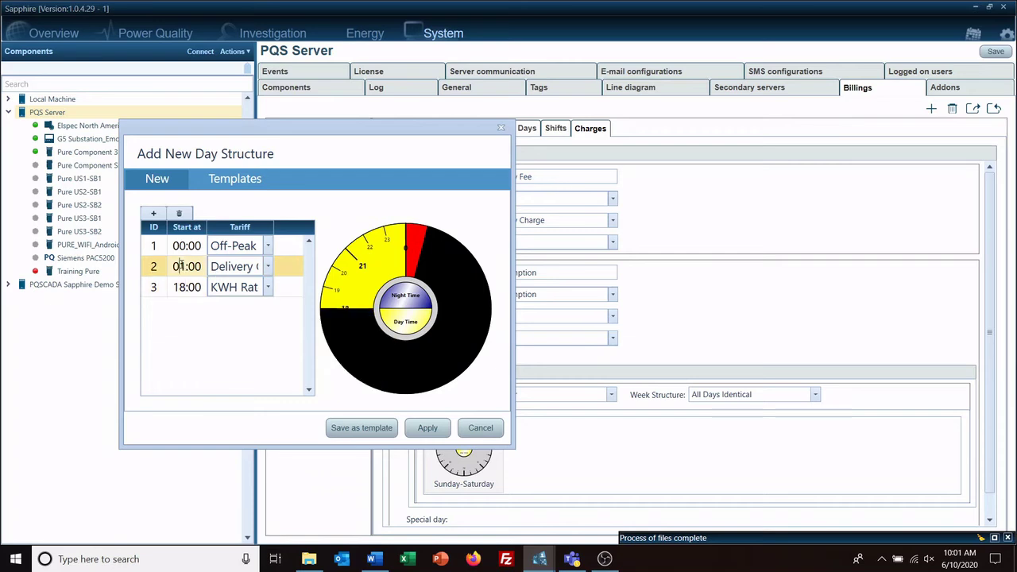
pyautogui.moveTo(184, 267); pyautogui.dragTo(129, 271)
pyautogui.write('15')
pyautogui.click(269, 268)
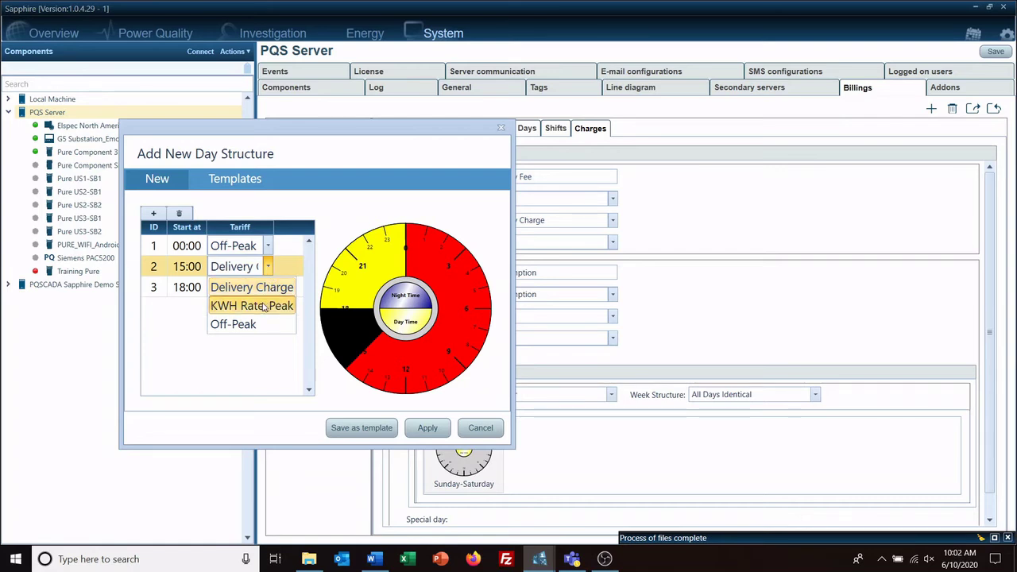
# Charge KWH Rate_Peak for the second period and Off-Peak from 18:00
pyautogui.click(265, 305)
pyautogui.click(268, 287)
pyautogui.click(242, 344)
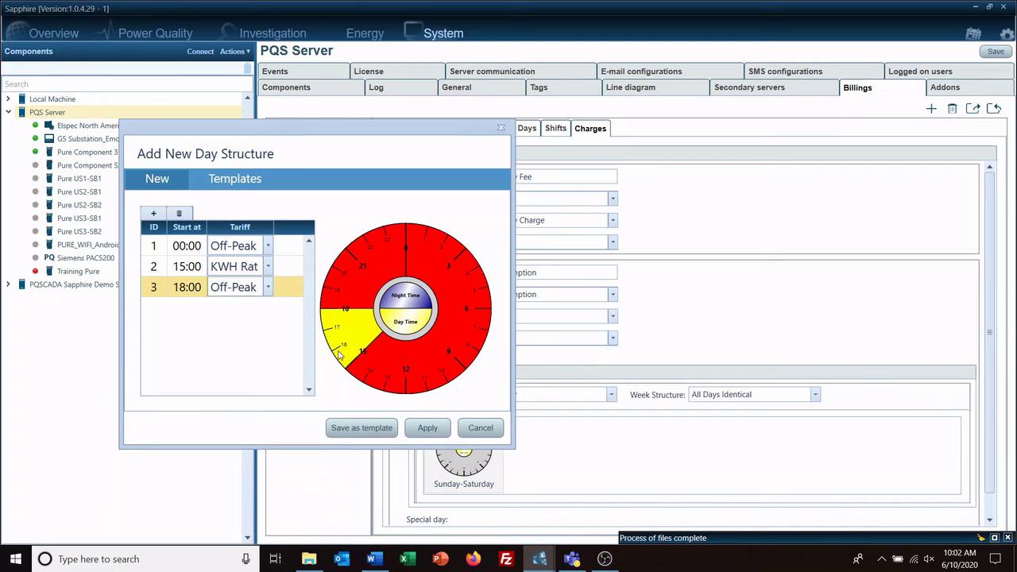
# Move the KWH Rate_Peak period's start from 15:00 to 13:00
pyautogui.click(189, 267)
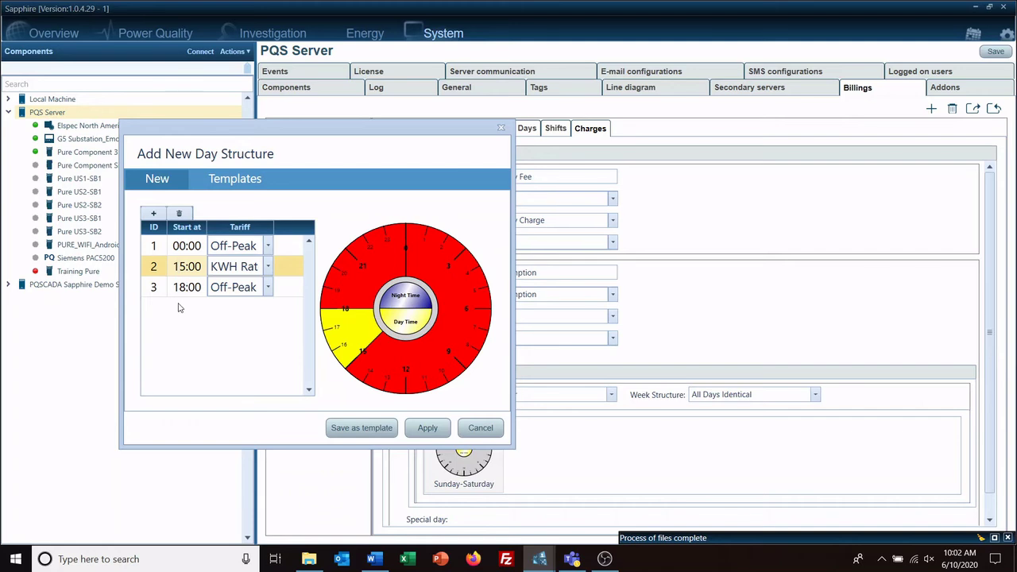
pyautogui.press('Delete')
pyautogui.write('3')
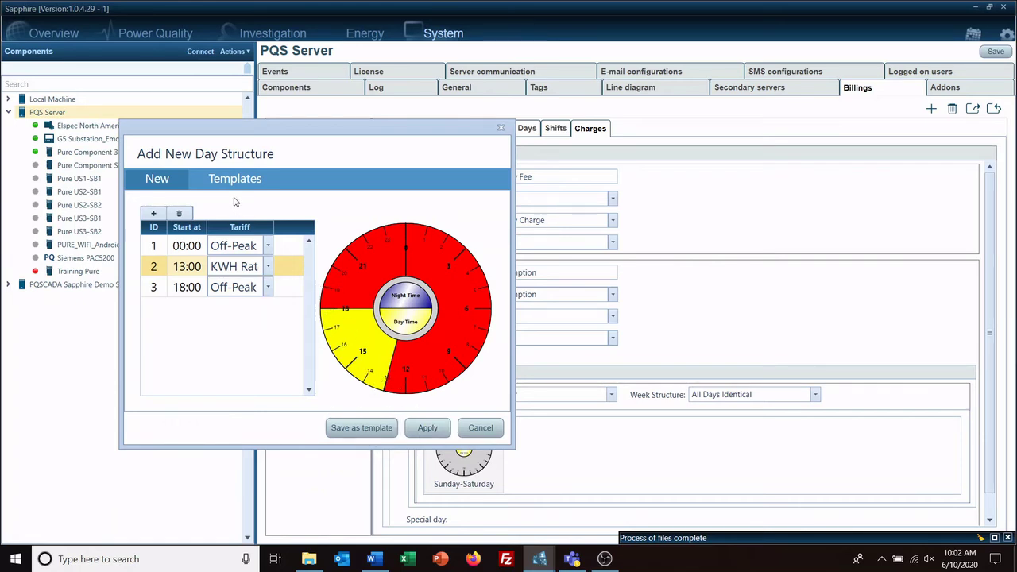
# Apply the day structure to Sunday–Saturday and save the billing configuration
pyautogui.click(419, 432)
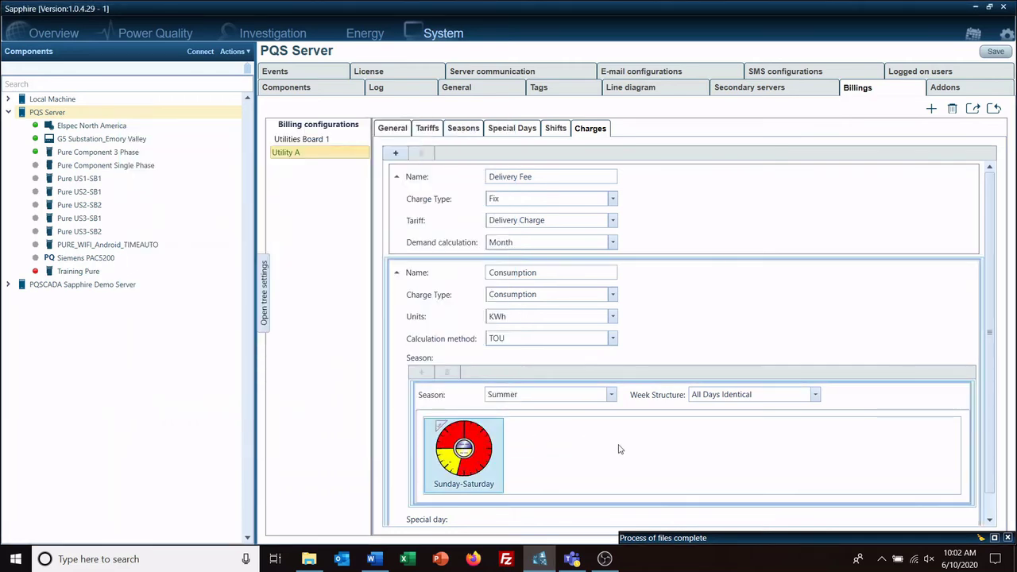
pyautogui.scroll(-1, 621, 451)
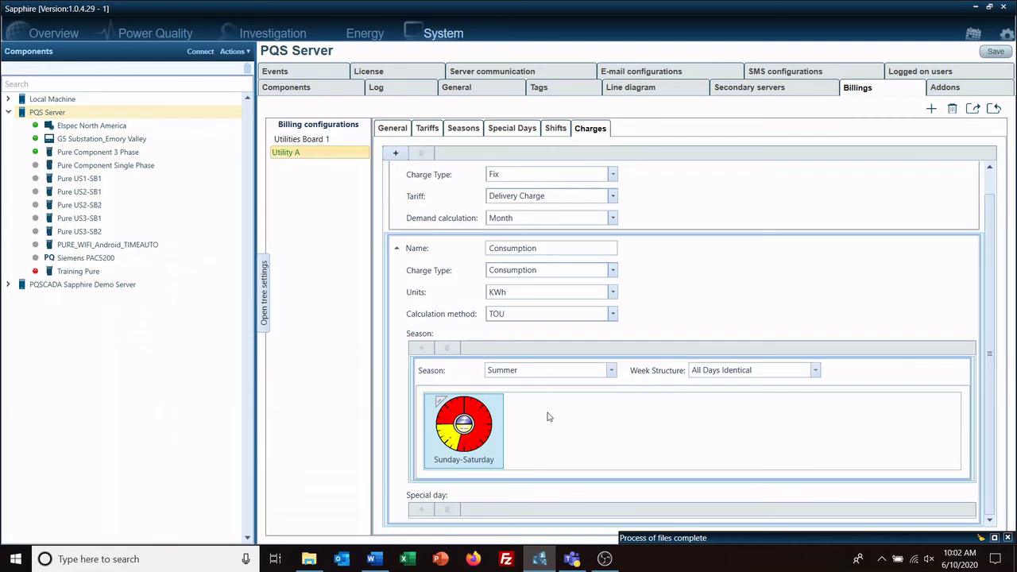
pyautogui.scroll(1, 596, 309)
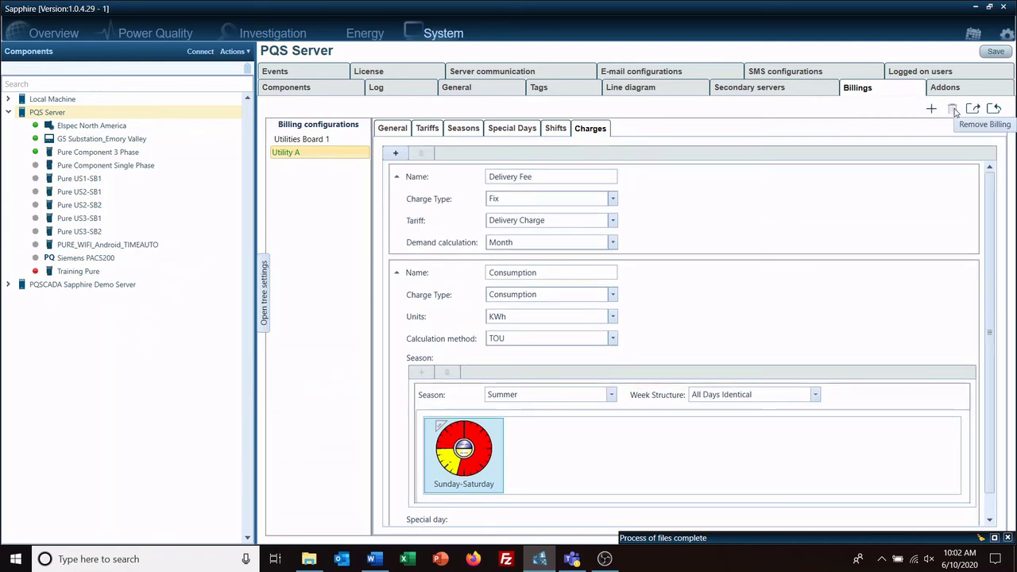
pyautogui.click(1001, 52)
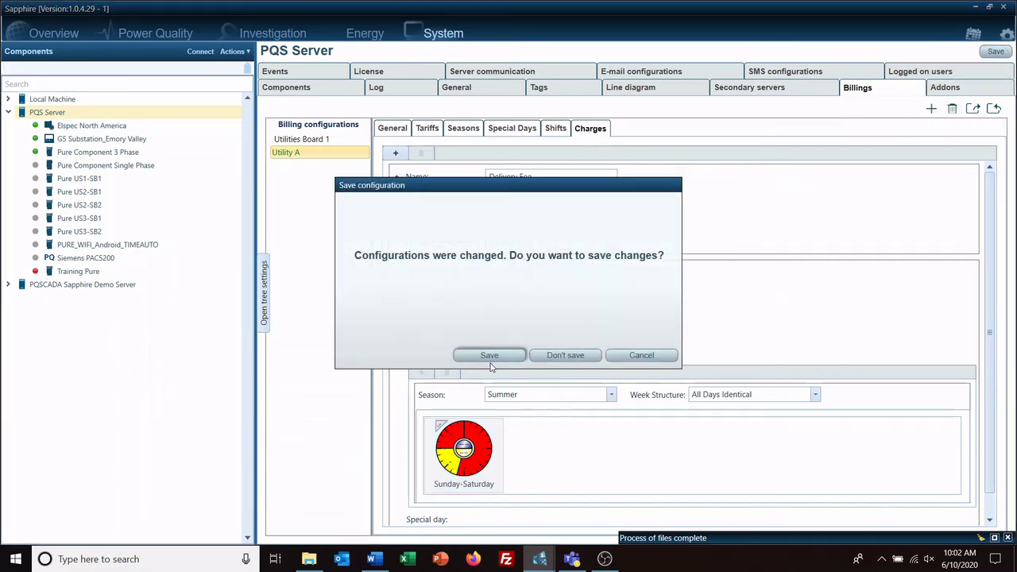
pyautogui.click(488, 356)
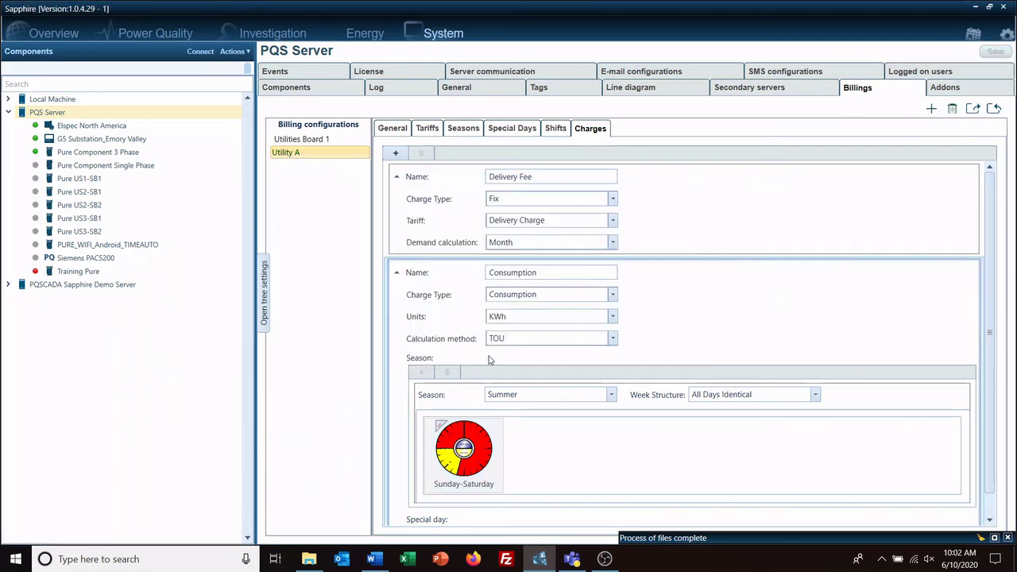
# In G5 Substation_Emory Valley's energy settings, bill Feeder_0 TOU with Utility A
pyautogui.click(132, 142)
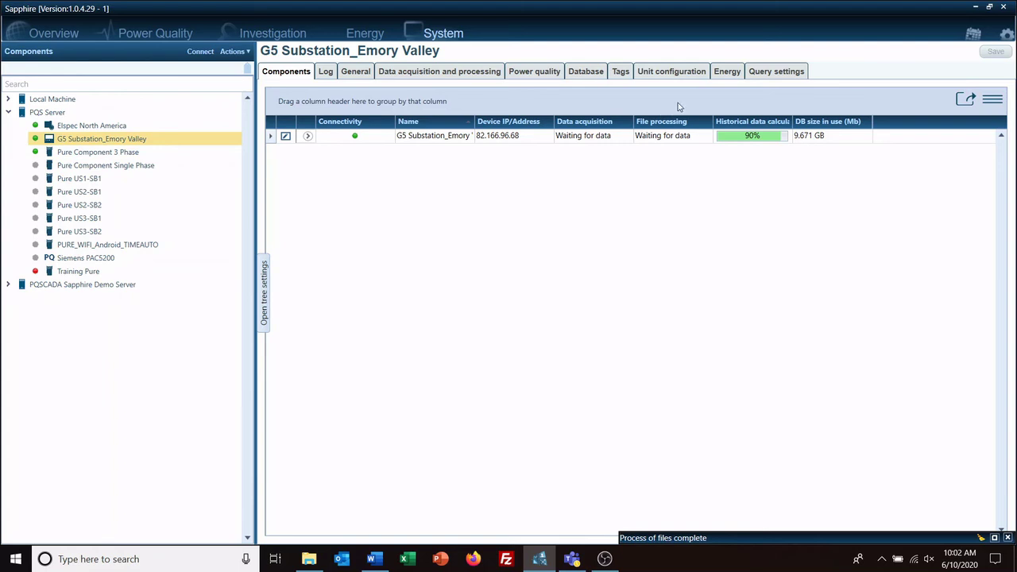
pyautogui.click(733, 73)
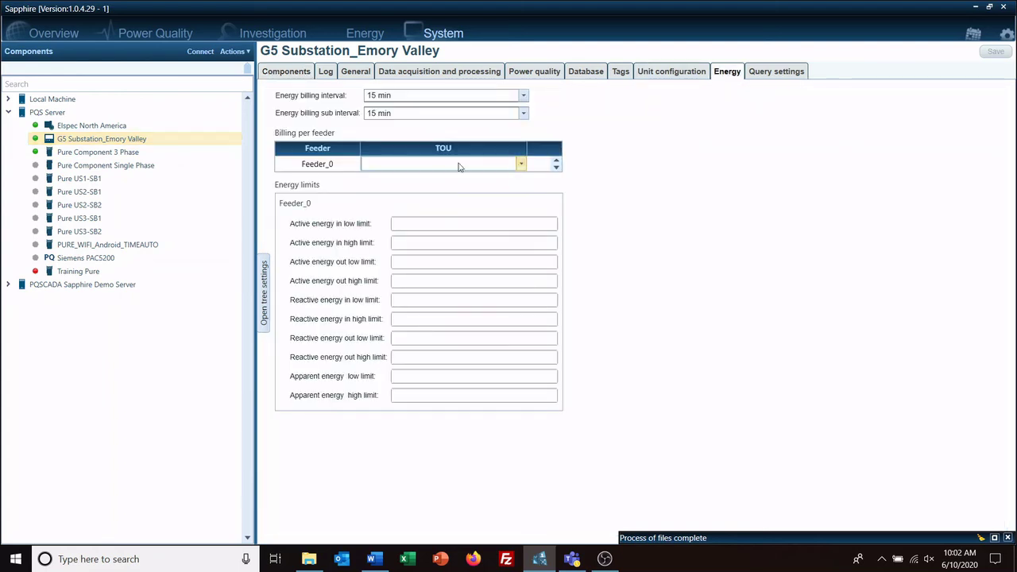
pyautogui.click(521, 165)
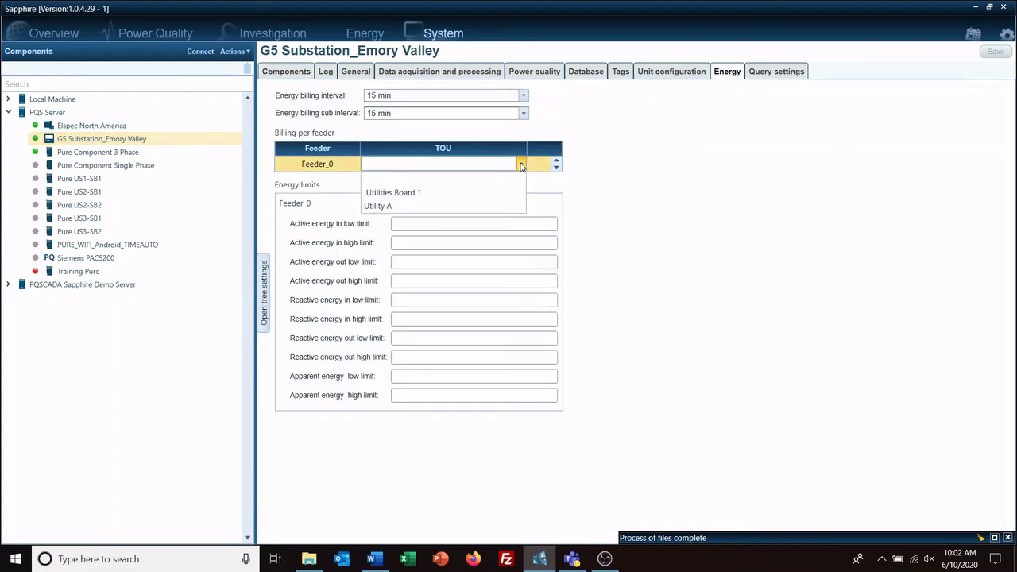
pyautogui.click(425, 206)
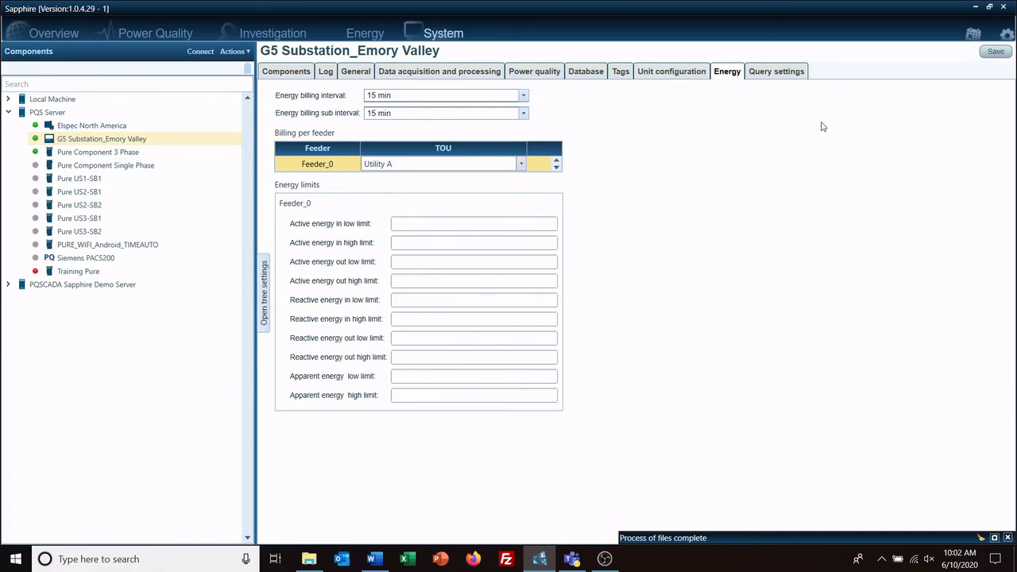
# Set the billing sub-interval to 5 min and save
pyautogui.click(523, 114)
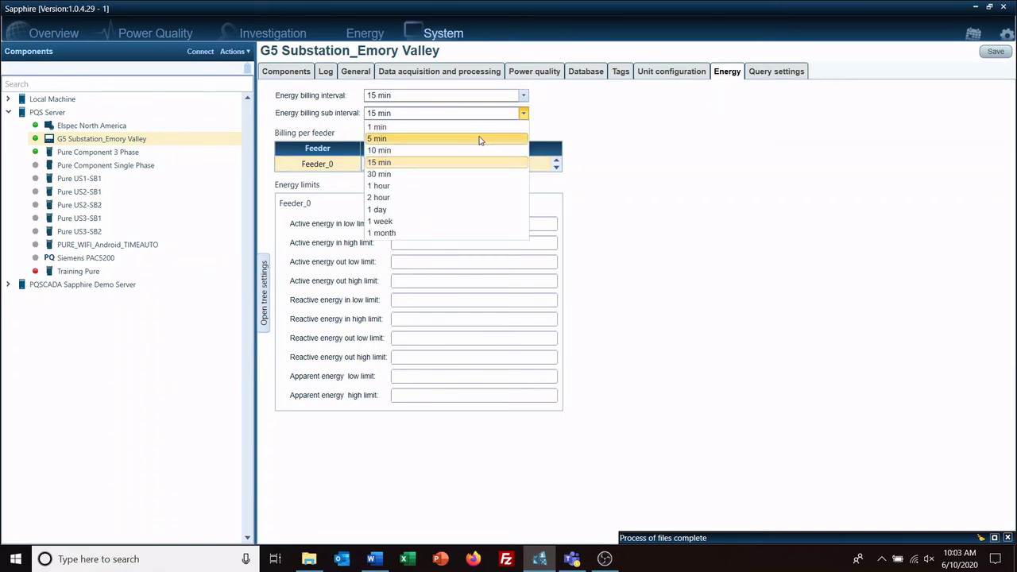
pyautogui.click(482, 139)
pyautogui.click(995, 51)
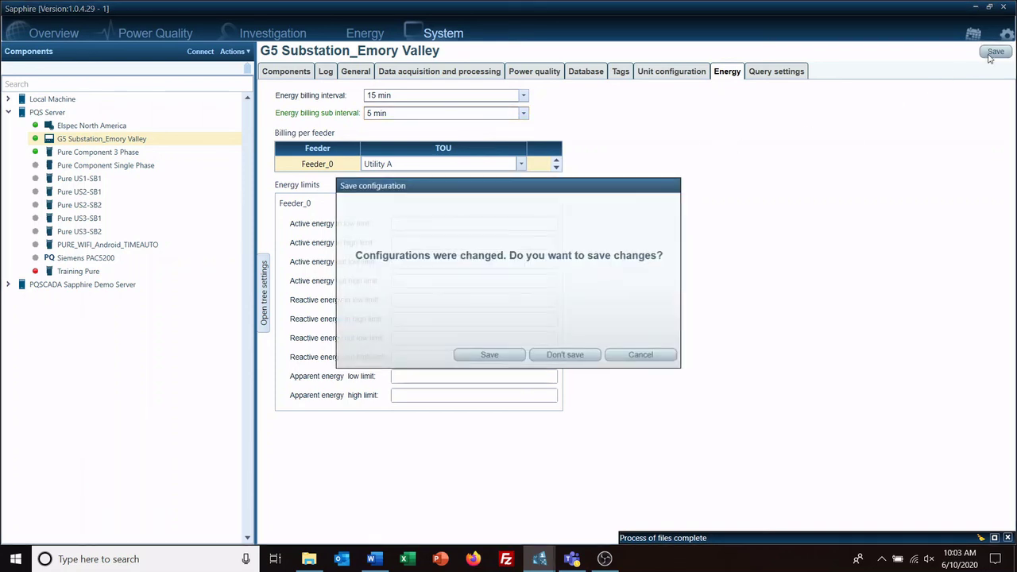
pyautogui.click(484, 355)
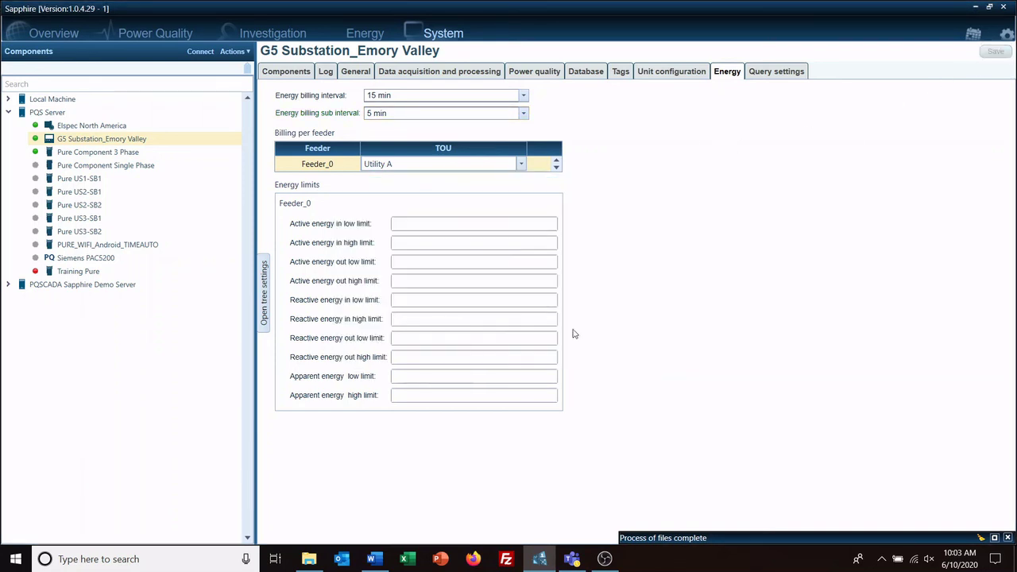